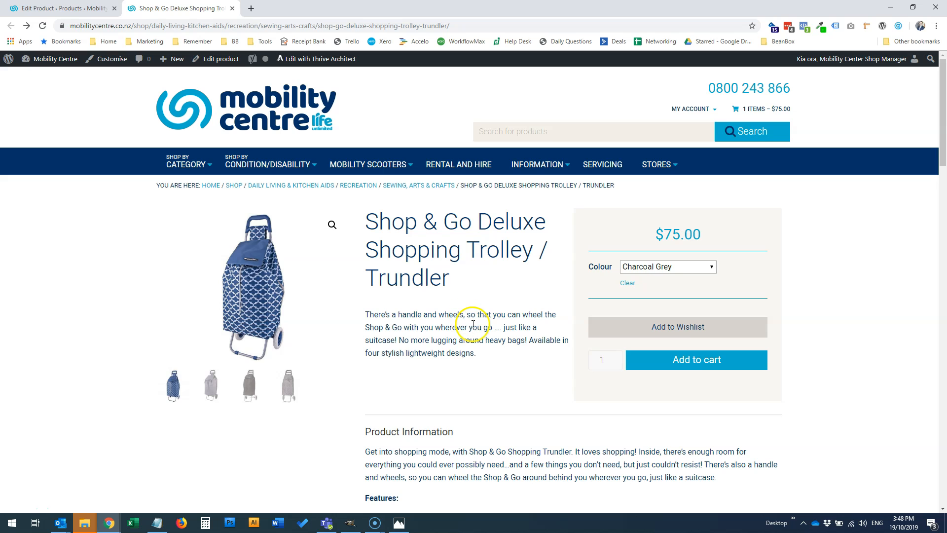
Switch to the trolley's product edit page and review the product types available for its product data
{"action": "left_click", "coordinate": [69, 10]}
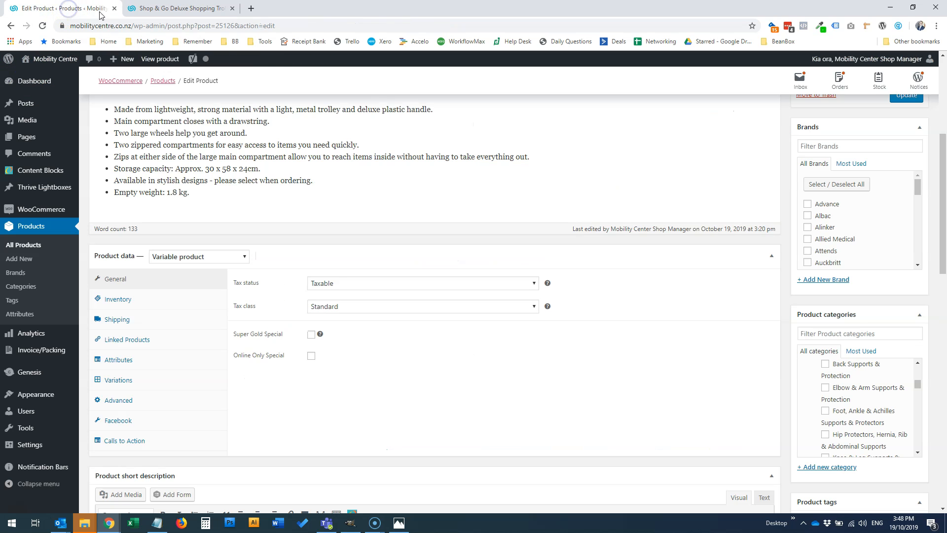
{"action": "scroll", "coordinate": [251, 192], "scroll_direction": "up", "scroll_amount": 4}
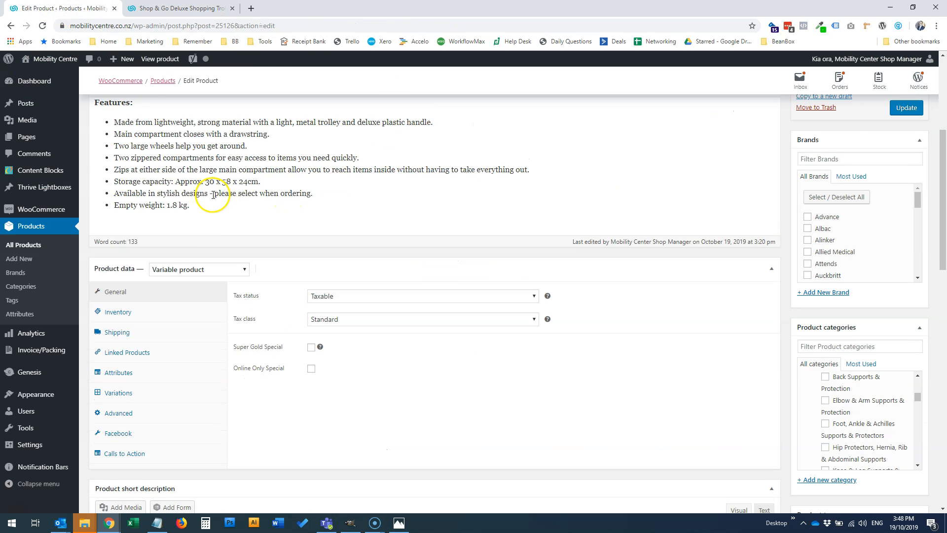
{"action": "scroll", "coordinate": [163, 192], "scroll_direction": "down", "scroll_amount": 7}
{"action": "scroll", "coordinate": [221, 182], "scroll_direction": "up", "scroll_amount": 2}
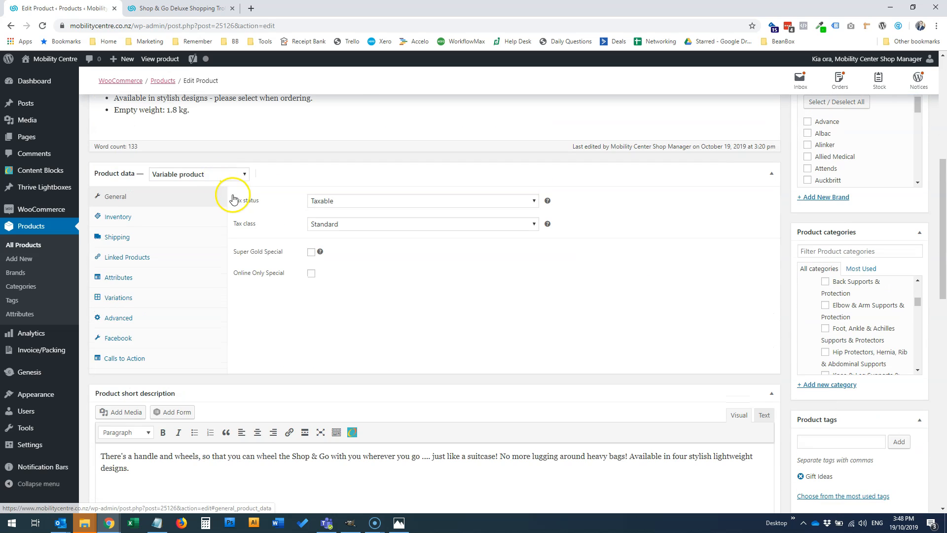
{"action": "left_click", "coordinate": [232, 174]}
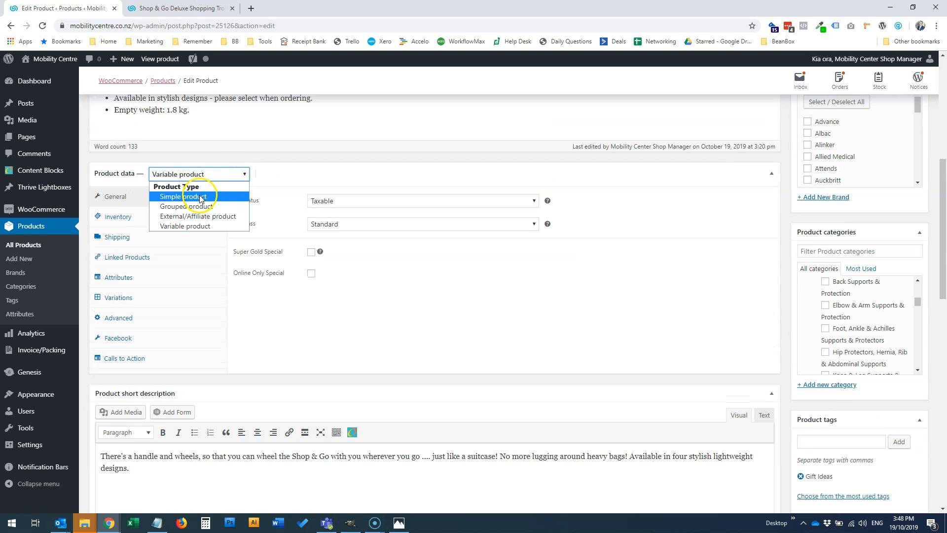
{"action": "left_click", "coordinate": [289, 177]}
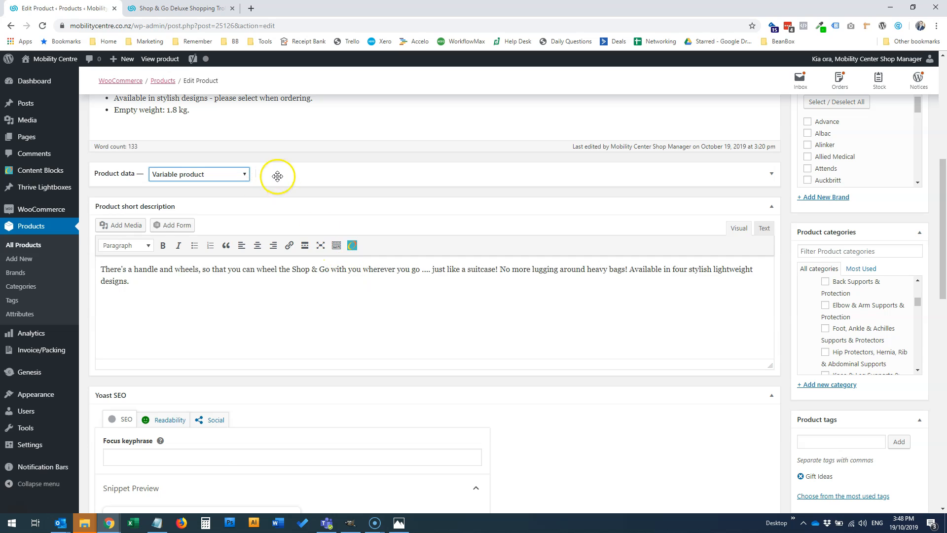
{"action": "left_click", "coordinate": [278, 175]}
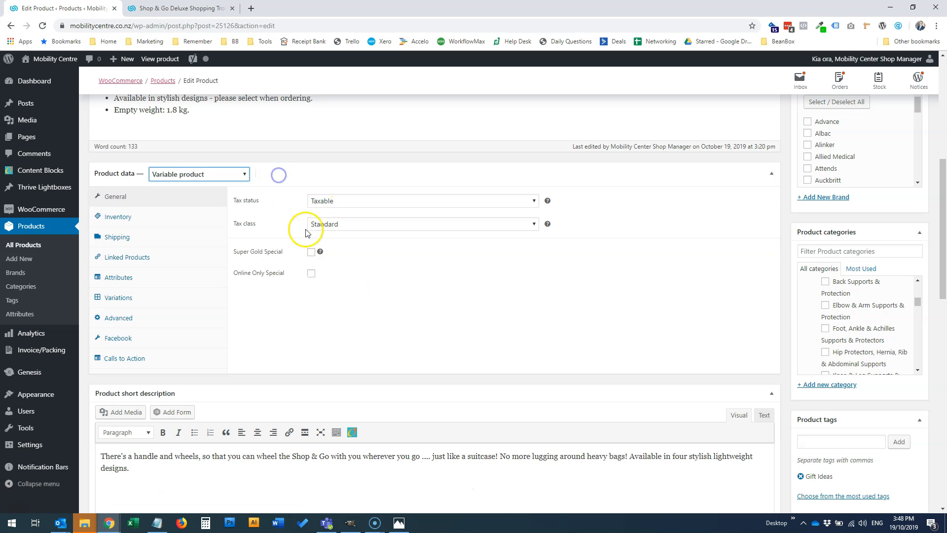
{"action": "left_click", "coordinate": [182, 175]}
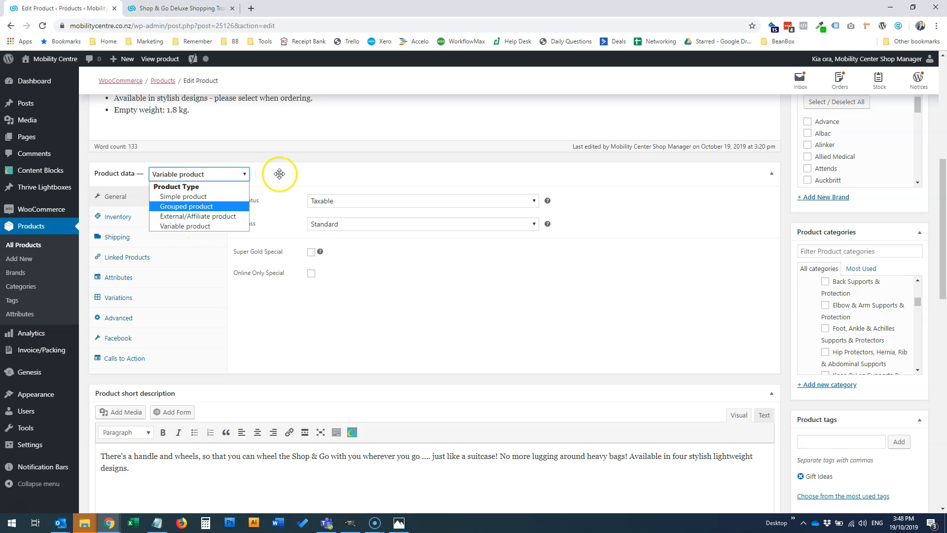
{"action": "left_click", "coordinate": [274, 149]}
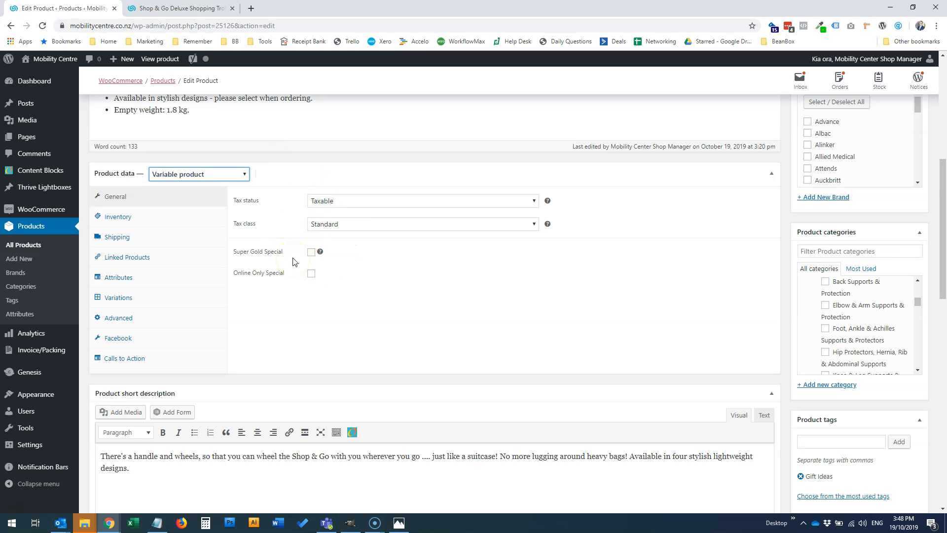
Open the product's attributes and examine the settings and values of the Colour attribute
{"action": "left_click", "coordinate": [137, 283]}
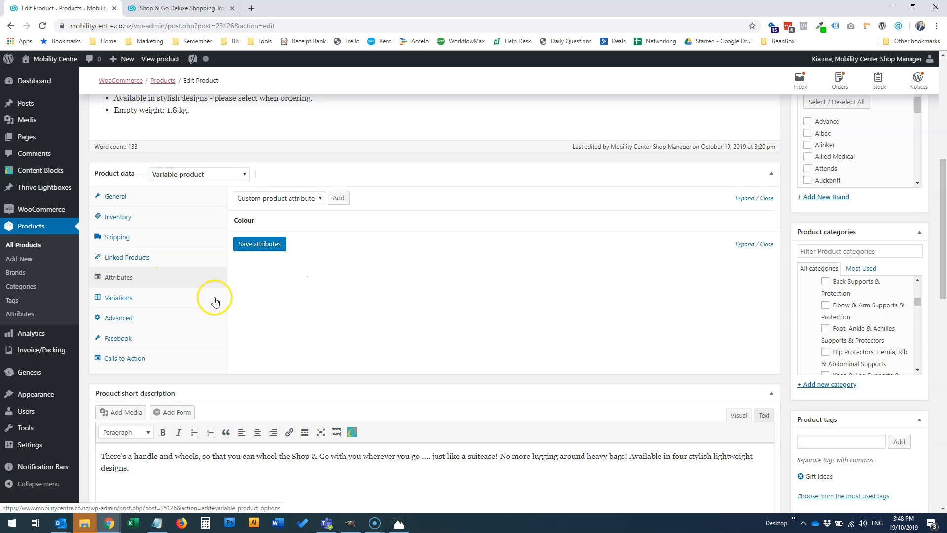
{"action": "mouse_move", "coordinate": [452, 213]}
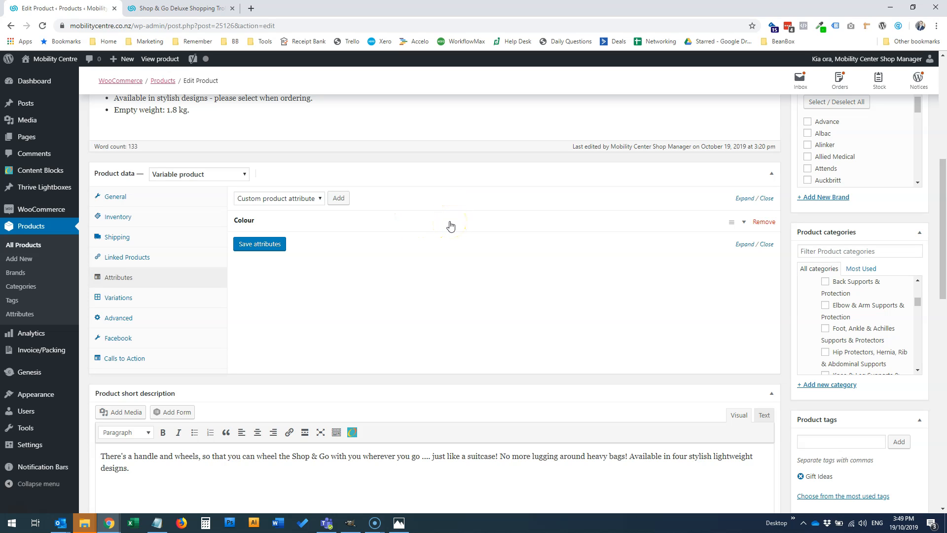
{"action": "left_click", "coordinate": [441, 223]}
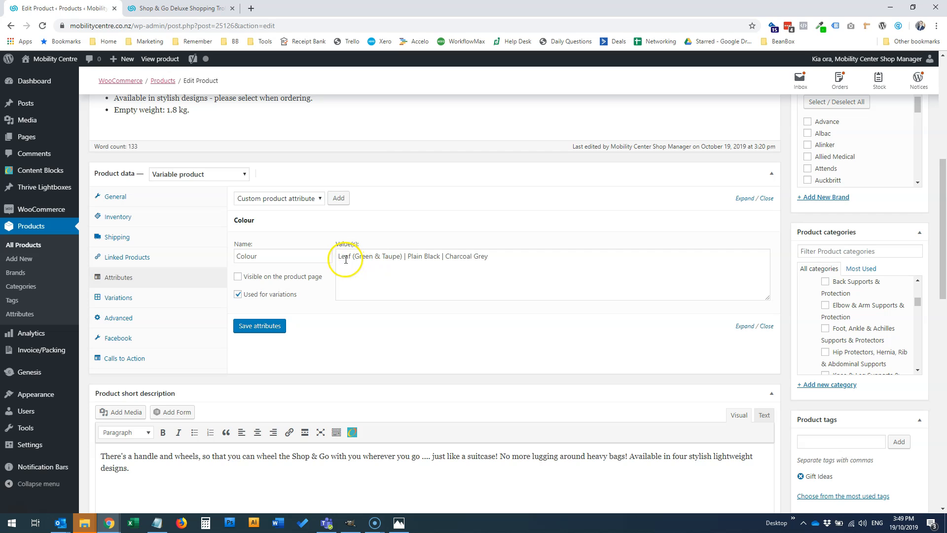
{"action": "left_click", "coordinate": [413, 223]}
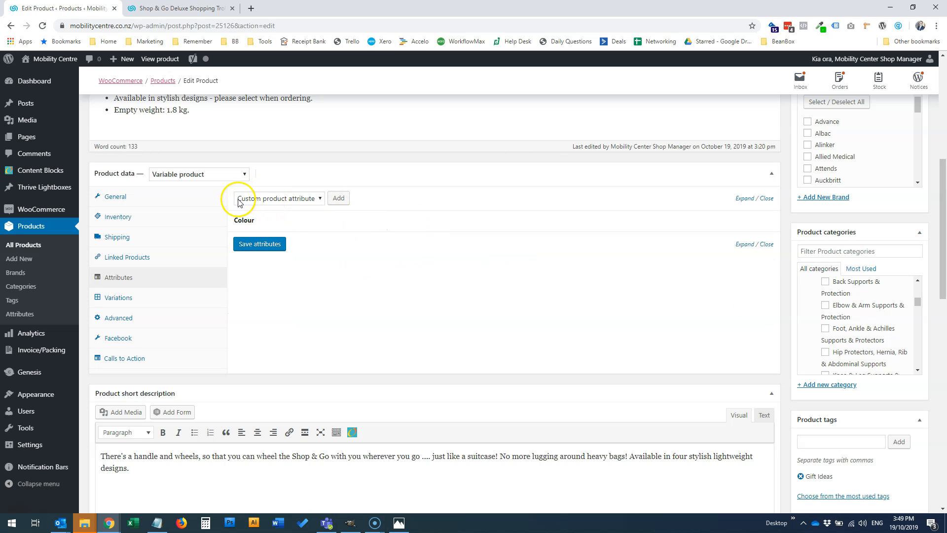
Add a custom Size attribute with values Small | Medium | Large, hidden on the product page and used for variations
{"action": "left_click", "coordinate": [341, 201]}
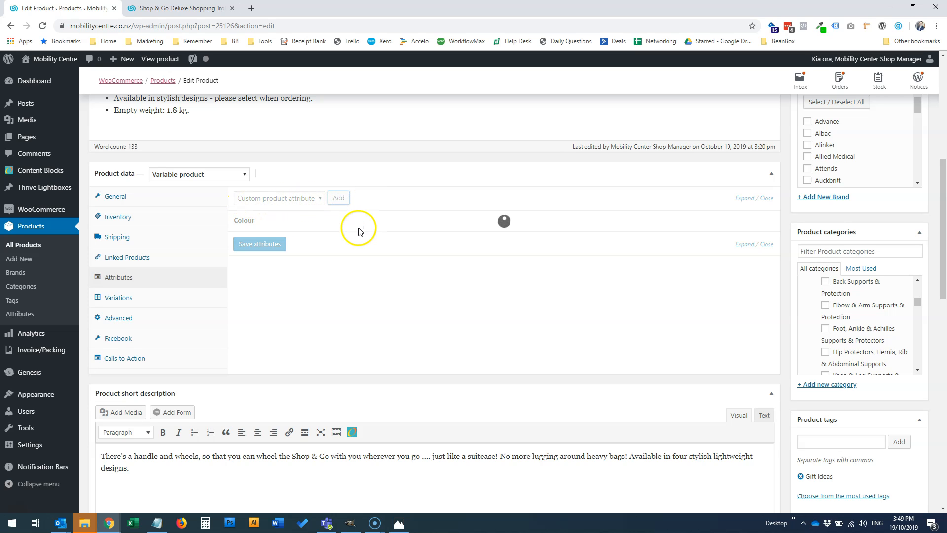
{"action": "left_click", "coordinate": [285, 272]}
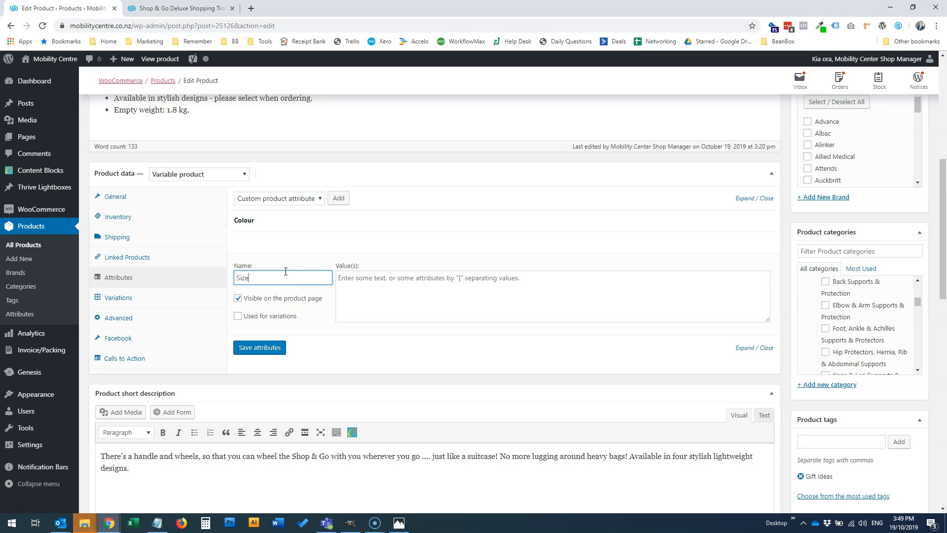
{"action": "left_click", "coordinate": [391, 289]}
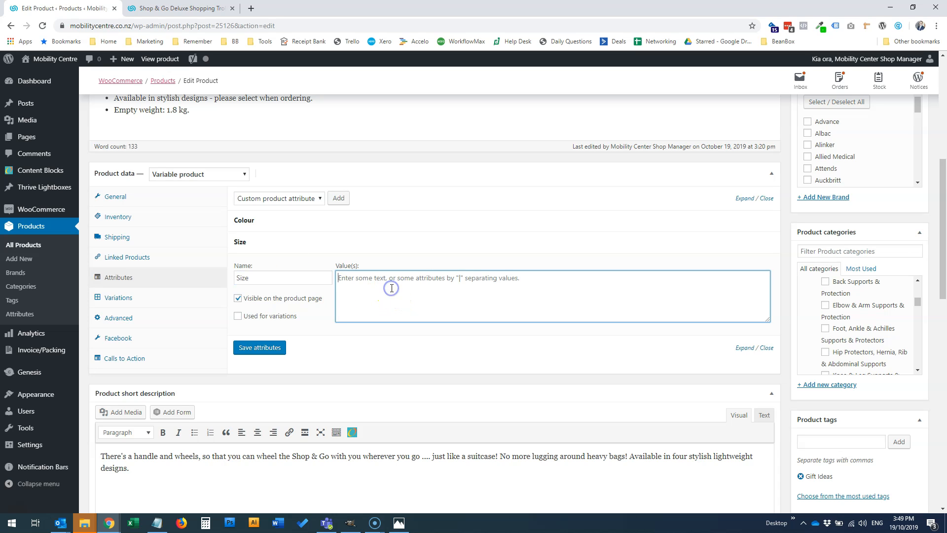
{"action": "type", "text": "Small | Medium | Large"}
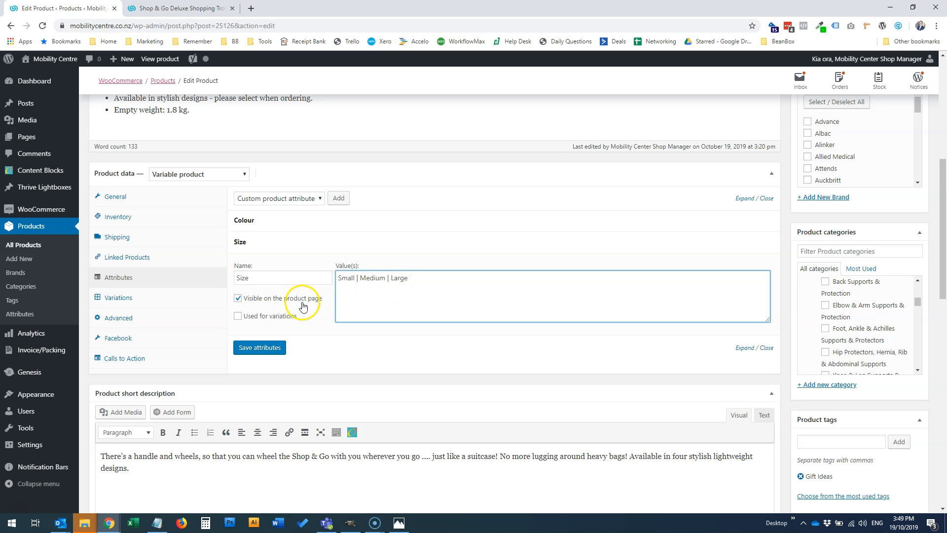
{"action": "left_click", "coordinate": [238, 299]}
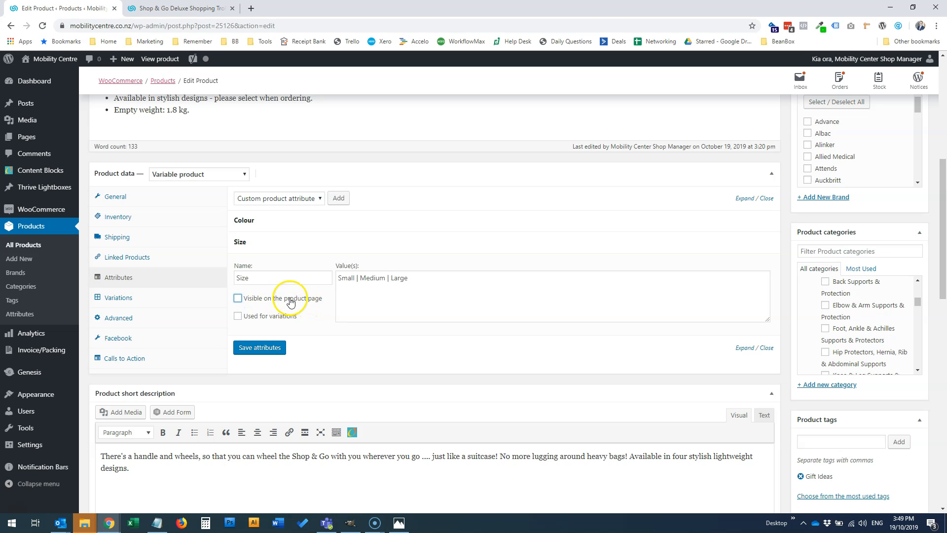
{"action": "left_click", "coordinate": [238, 316]}
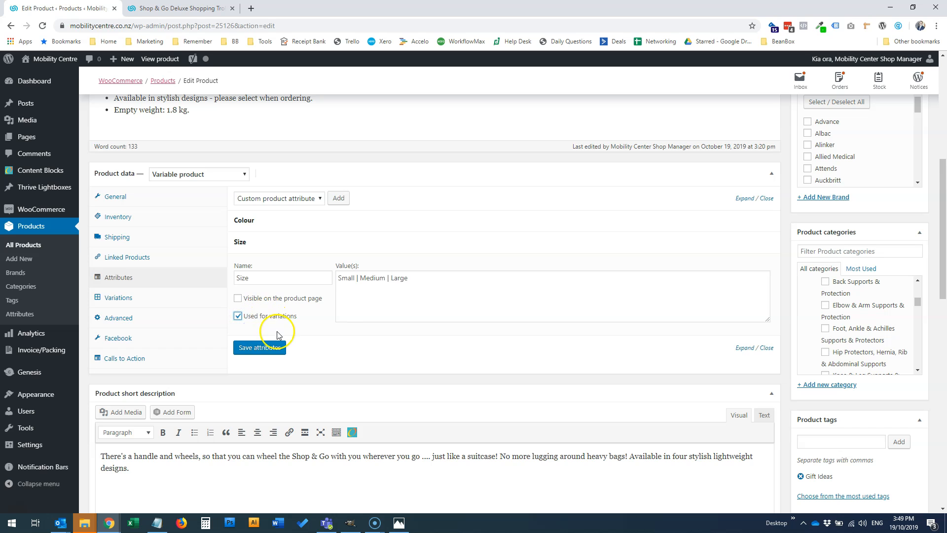
Check the options on the trolley's shop page and remove the Size attribute from the product
{"action": "left_click", "coordinate": [182, 12]}
{"action": "scroll", "coordinate": [481, 353], "scroll_direction": "down", "scroll_amount": 2}
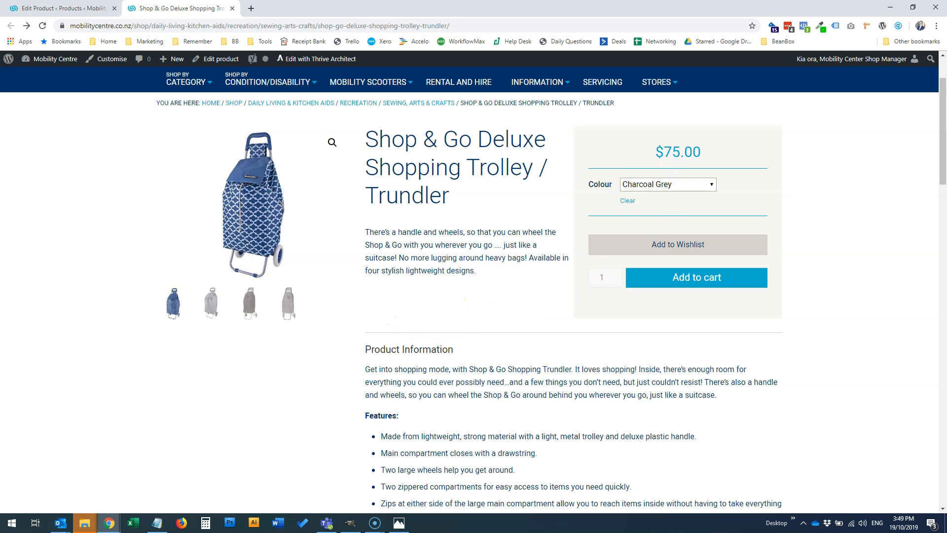
{"action": "left_click", "coordinate": [59, 9]}
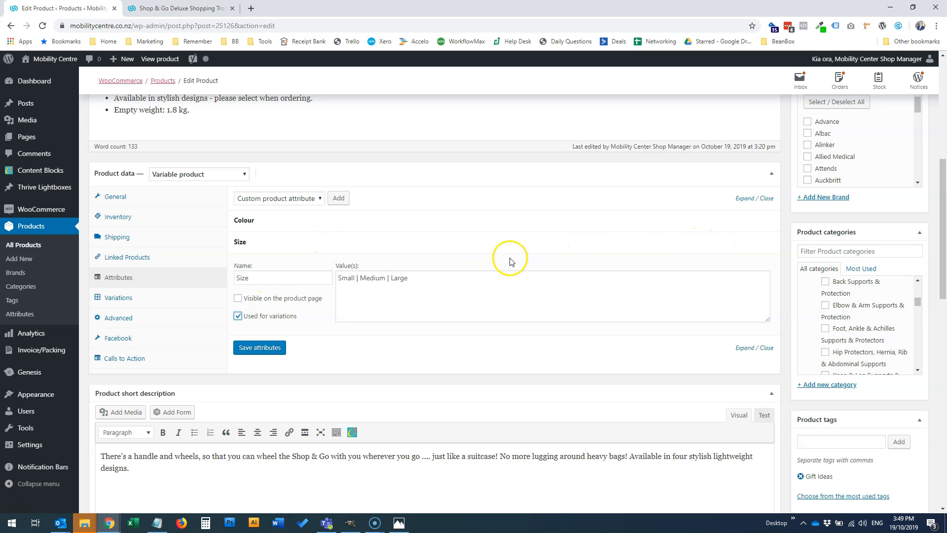
{"action": "left_click", "coordinate": [764, 243]}
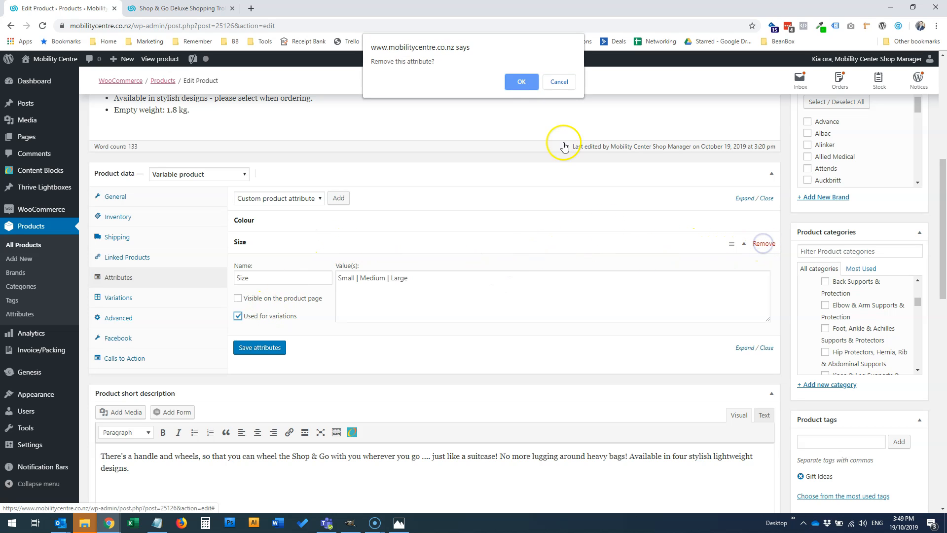
{"action": "left_click", "coordinate": [519, 81]}
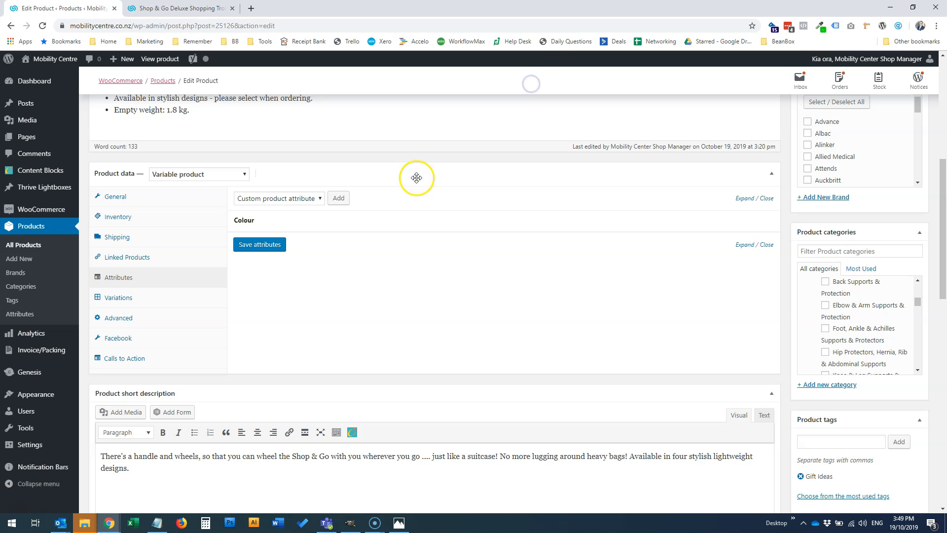
Set the Colour attribute's values to Plain Black | Charcoal Grey | Moroccan Navy, copying Moroccan Navy from the Notepad list
{"action": "left_click", "coordinate": [318, 227]}
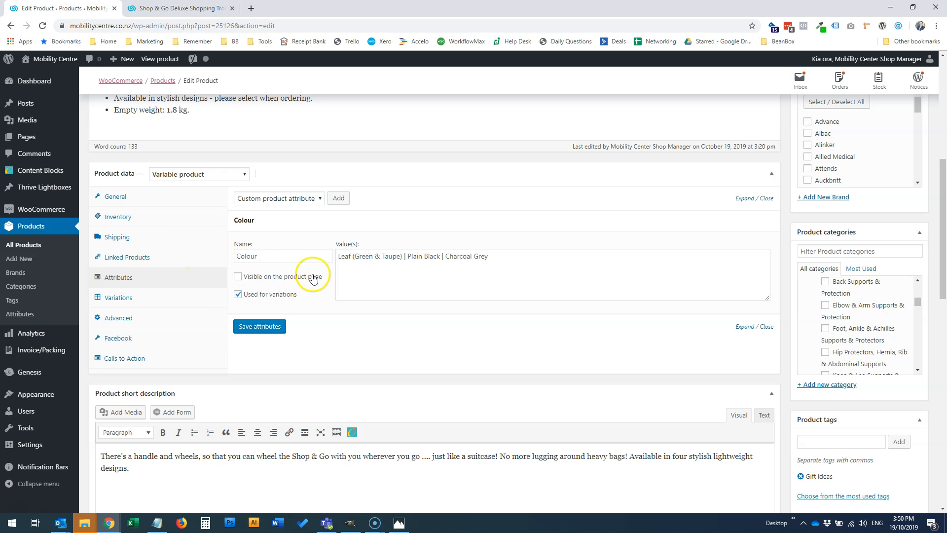
{"action": "left_click", "coordinate": [157, 523]}
{"action": "left_click_drag", "start_coordinate": [227, 218], "coordinate": [142, 244]}
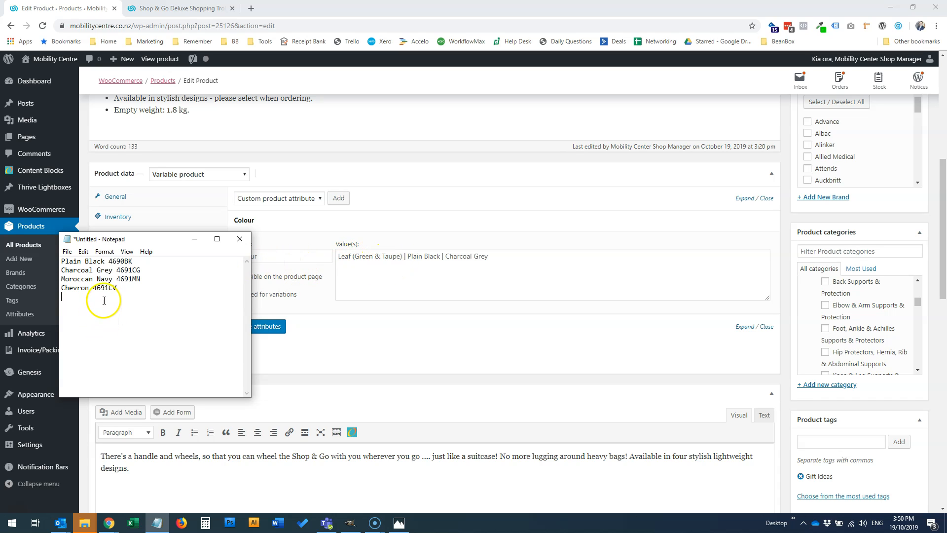
{"action": "left_click_drag", "start_coordinate": [114, 278], "coordinate": [62, 278]}
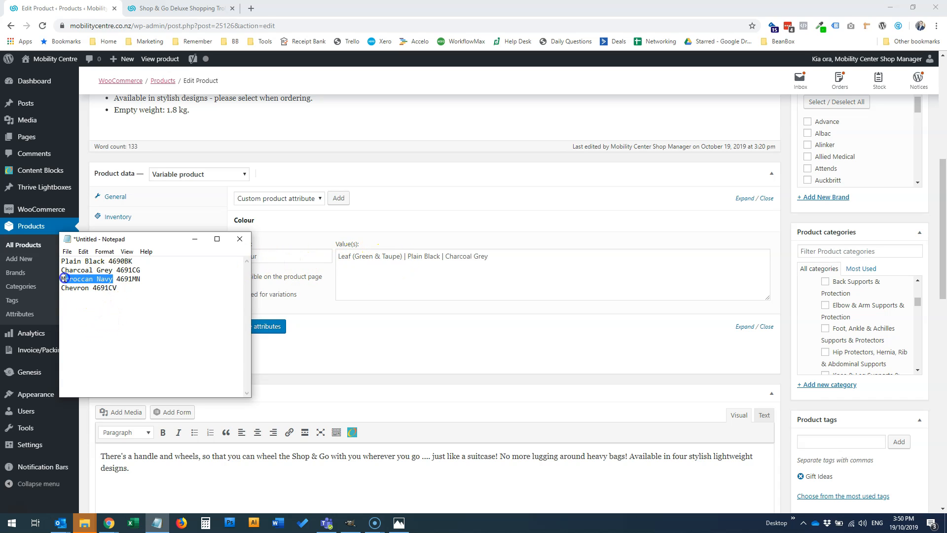
{"action": "left_click_drag", "start_coordinate": [139, 239], "coordinate": [0, 260]}
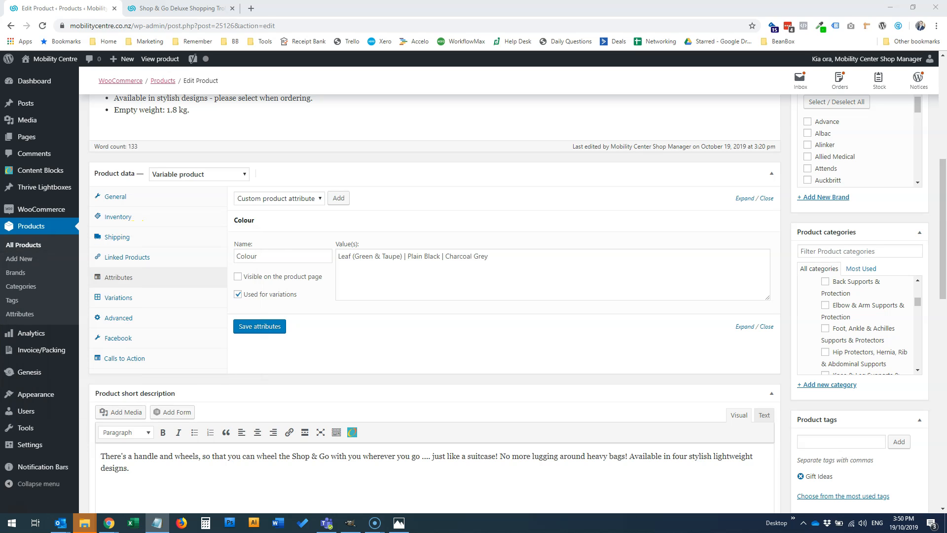
{"action": "left_click", "coordinate": [404, 257]}
{"action": "key", "text": "shift+Home"}
{"action": "key", "text": "BackSpace"}
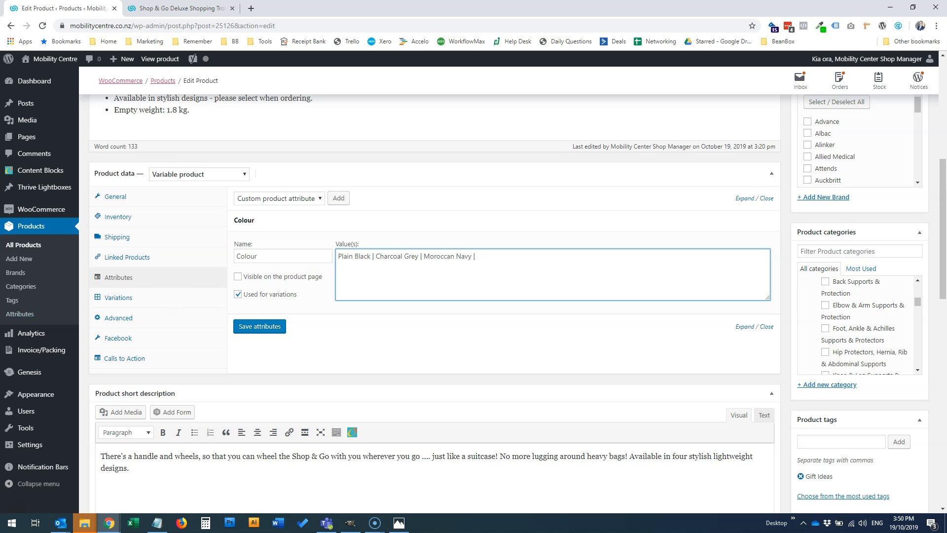
Append Chevron from the Notepad list to the Colour values and save the attributes
{"action": "key", "text": "alt+Tab"}
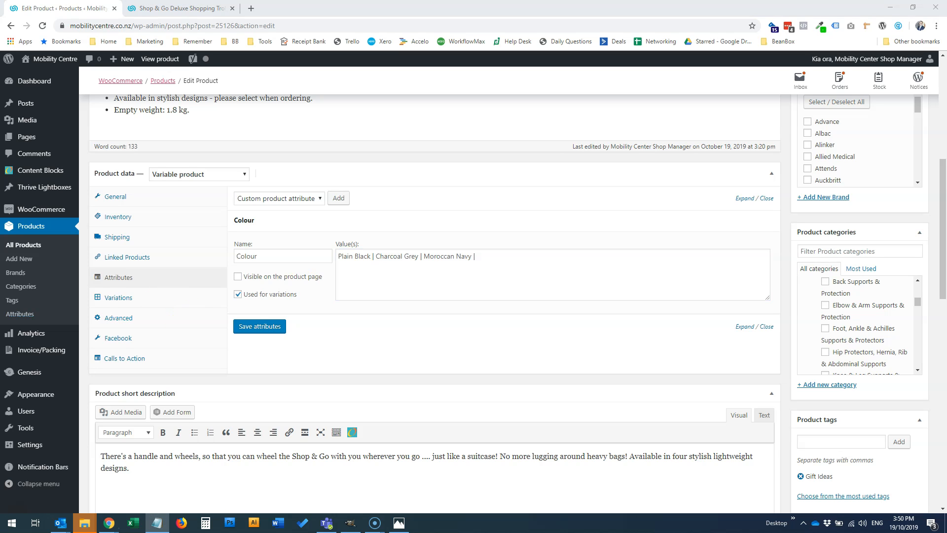
{"action": "left_click", "coordinate": [476, 262]}
{"action": "type", "text": "Chevron"}
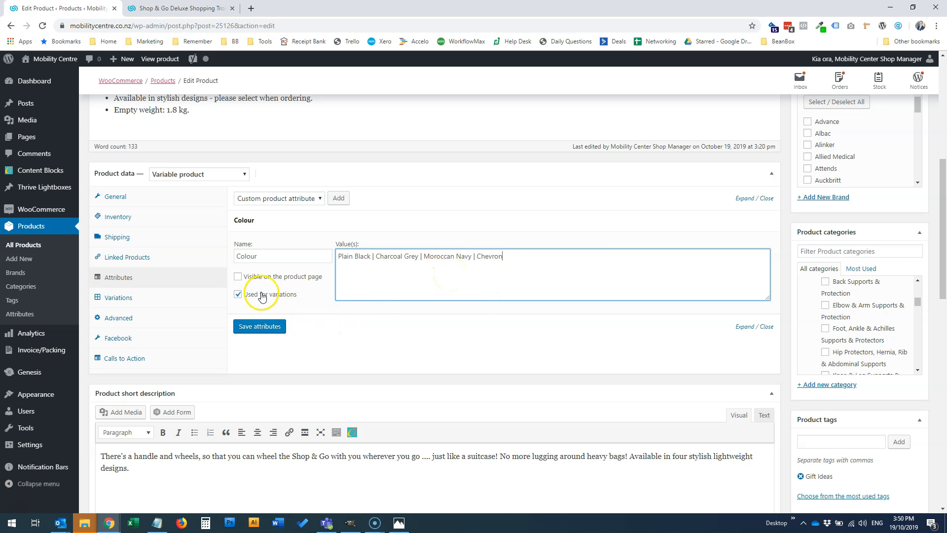
{"action": "left_click", "coordinate": [259, 328]}
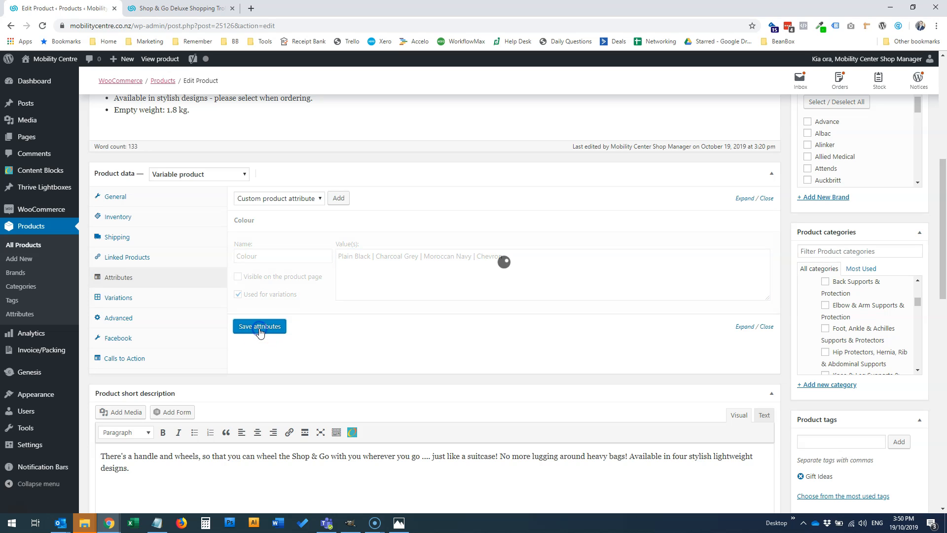
Create the product's missing variations from all attributes and confirm linking them
{"action": "left_click", "coordinate": [134, 300]}
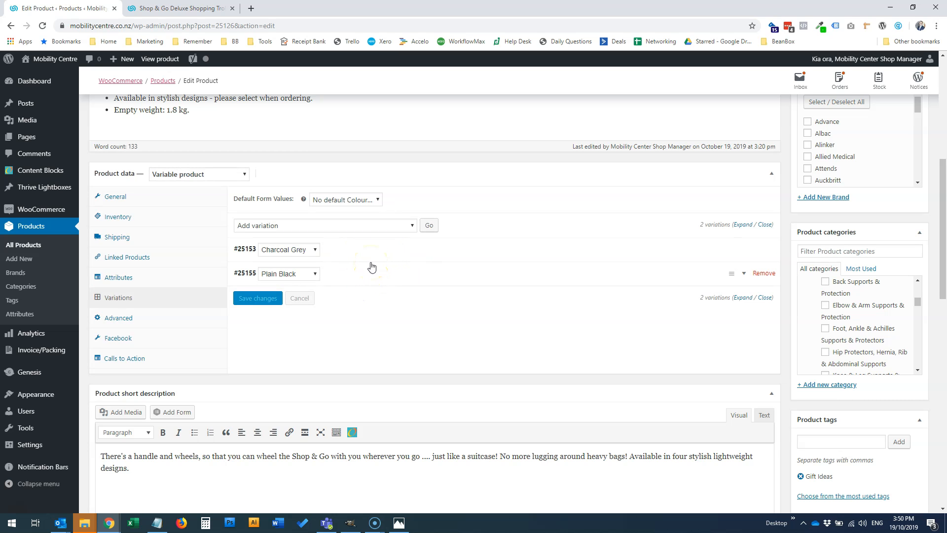
{"action": "left_click", "coordinate": [362, 226]}
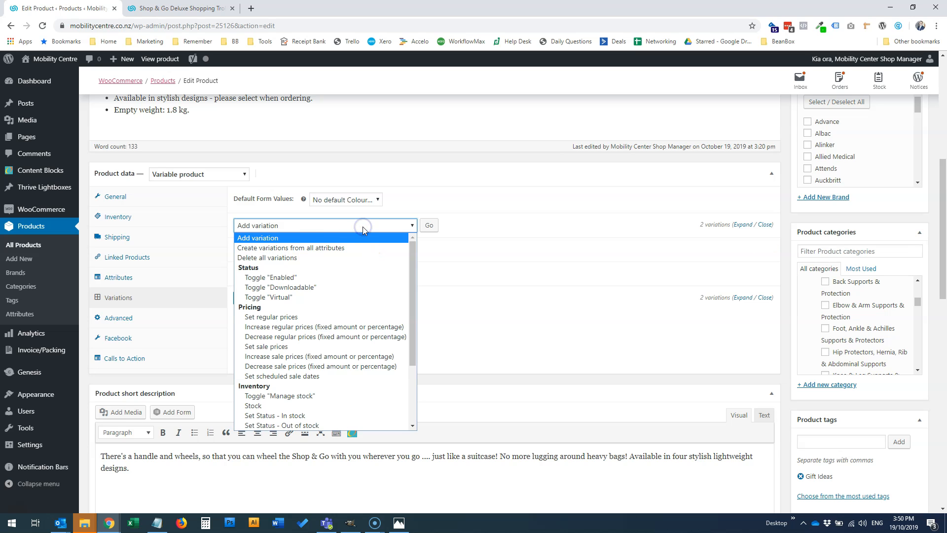
{"action": "left_click", "coordinate": [306, 248]}
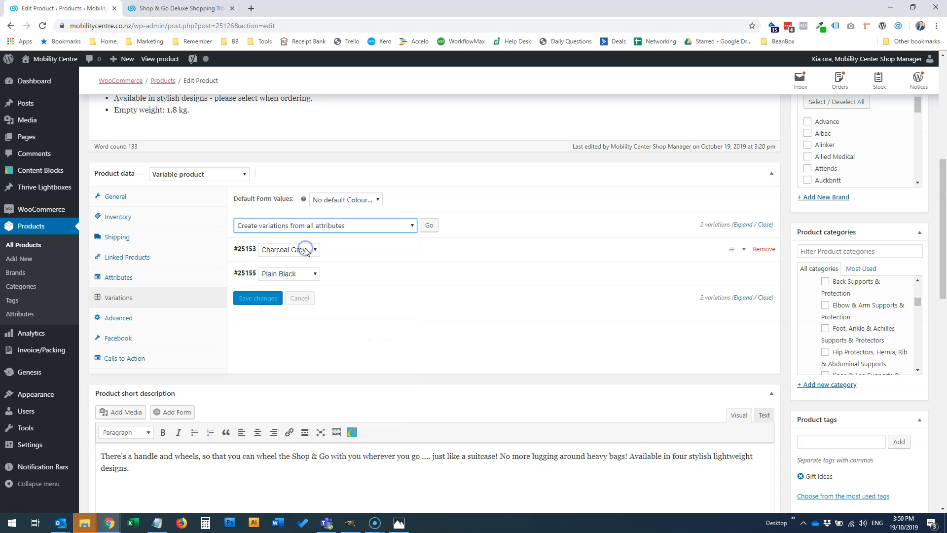
{"action": "left_click", "coordinate": [430, 227]}
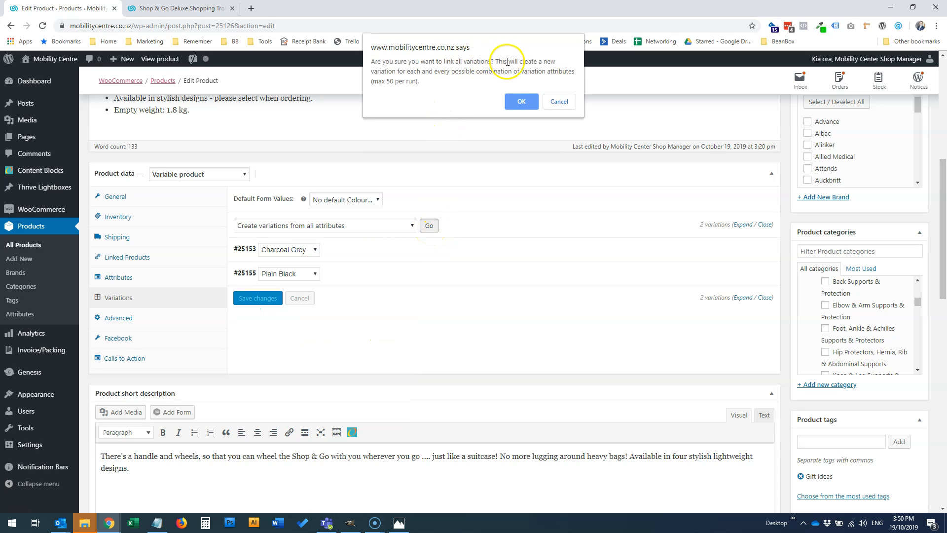
{"action": "left_click", "coordinate": [521, 101]}
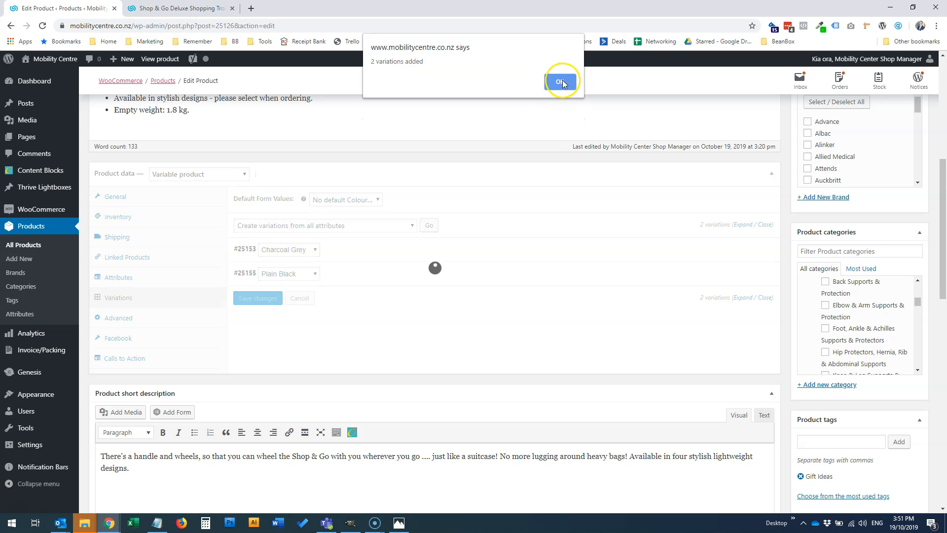
Dismiss the added-variations notice and compare the regular prices of the Charcoal Grey and Moroccan Navy variations
{"action": "left_click", "coordinate": [560, 81]}
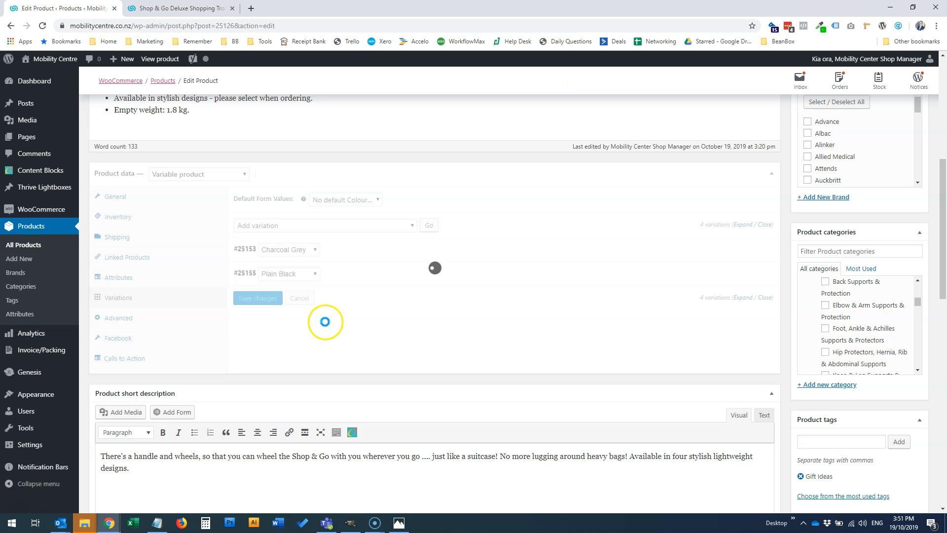
{"action": "scroll", "coordinate": [349, 314], "scroll_direction": "down", "scroll_amount": 2}
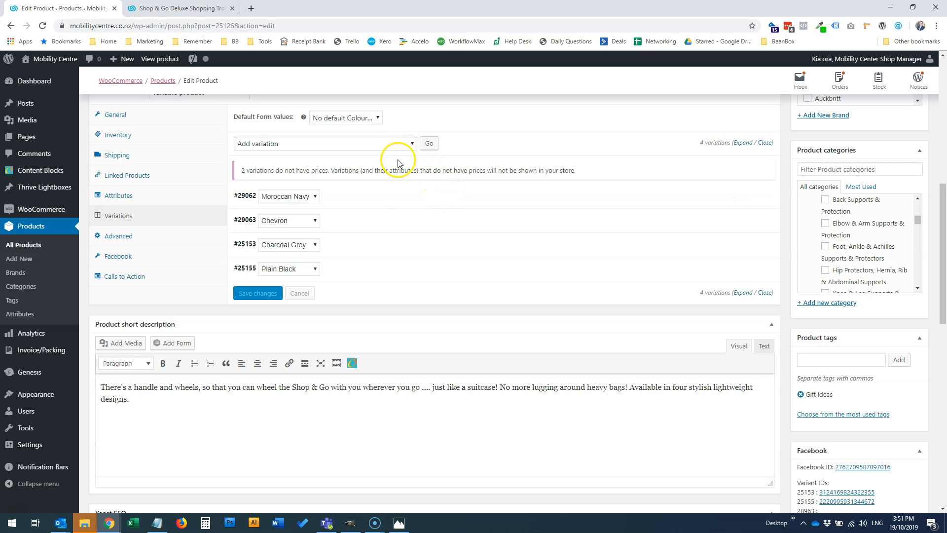
{"action": "left_click", "coordinate": [403, 254]}
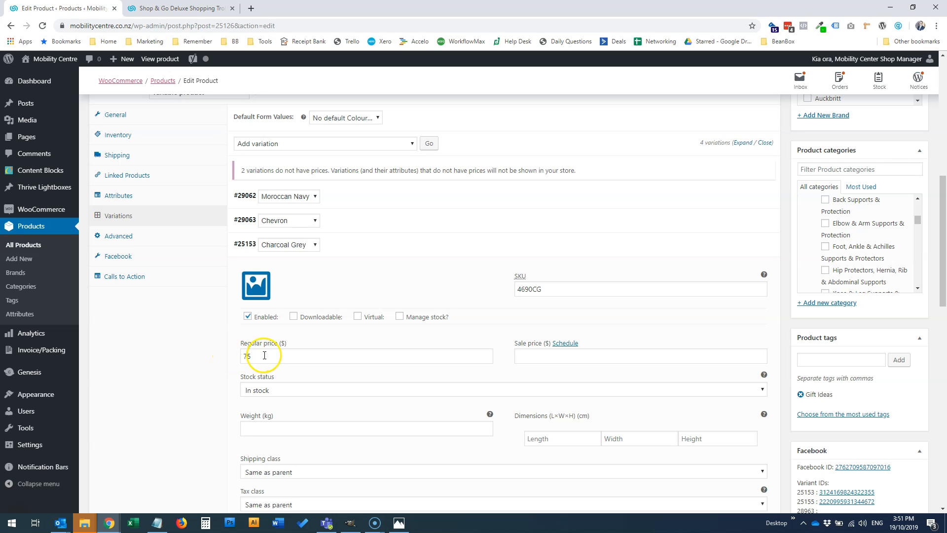
{"action": "left_click", "coordinate": [402, 198]}
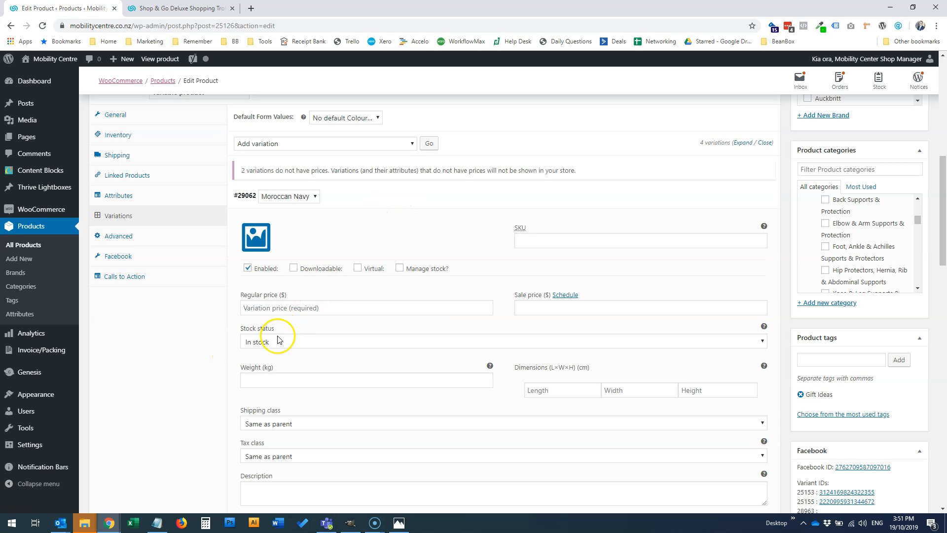
{"action": "left_click", "coordinate": [255, 309]}
{"action": "left_click", "coordinate": [441, 203]}
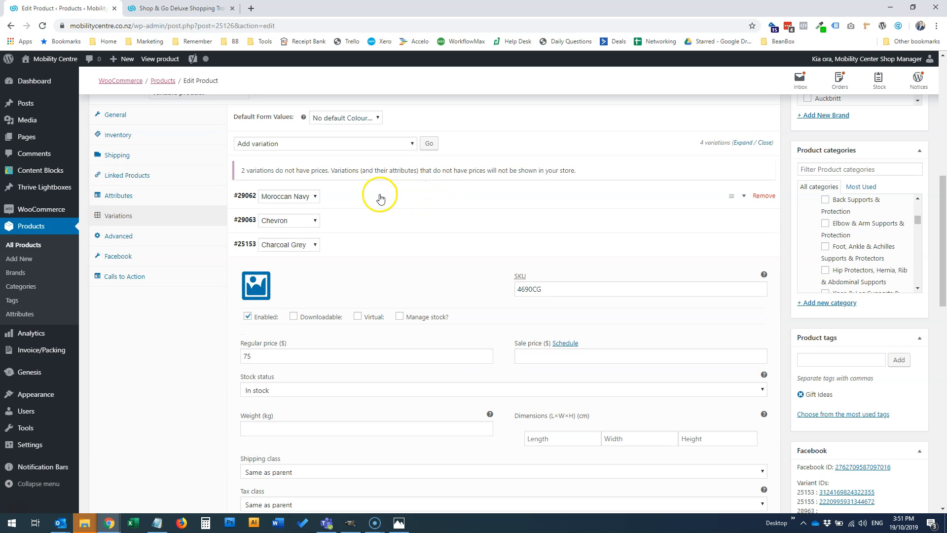
Bulk-set the regular price of all variations to 75 and agree to save the changes
{"action": "left_click", "coordinate": [297, 146]}
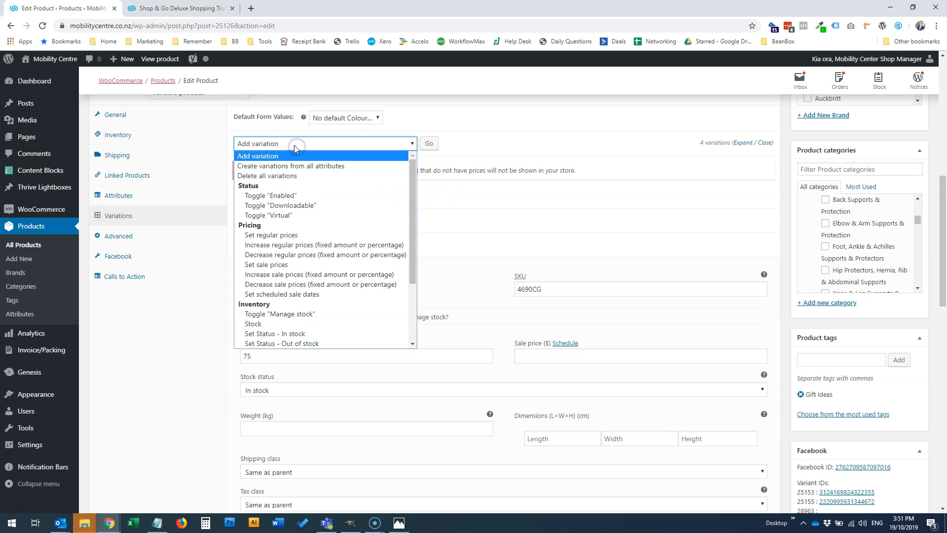
{"action": "left_click", "coordinate": [273, 235]}
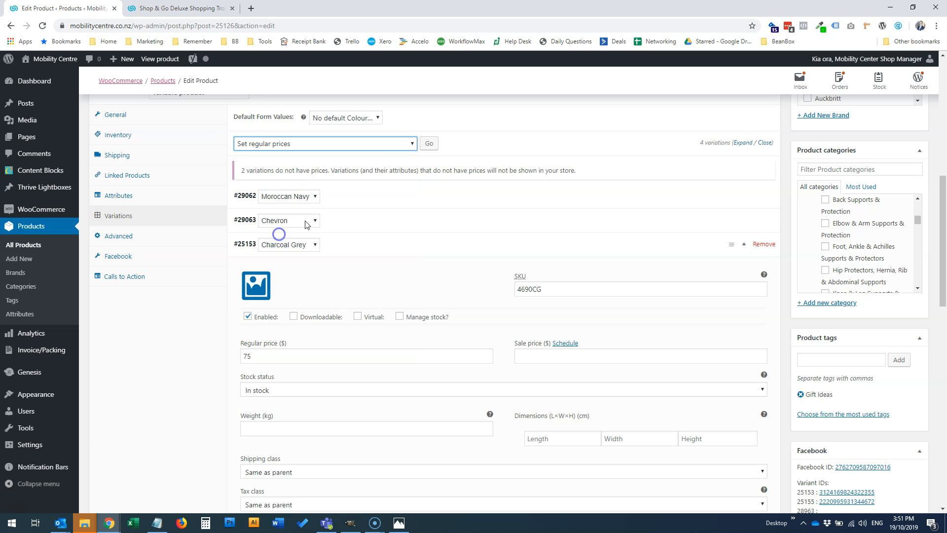
{"action": "left_click", "coordinate": [431, 142]}
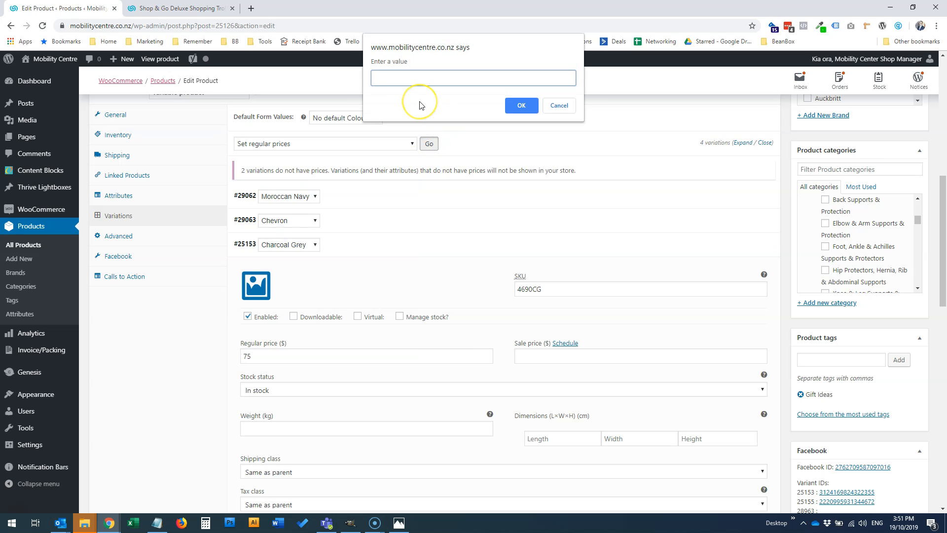
{"action": "left_click", "coordinate": [520, 105]}
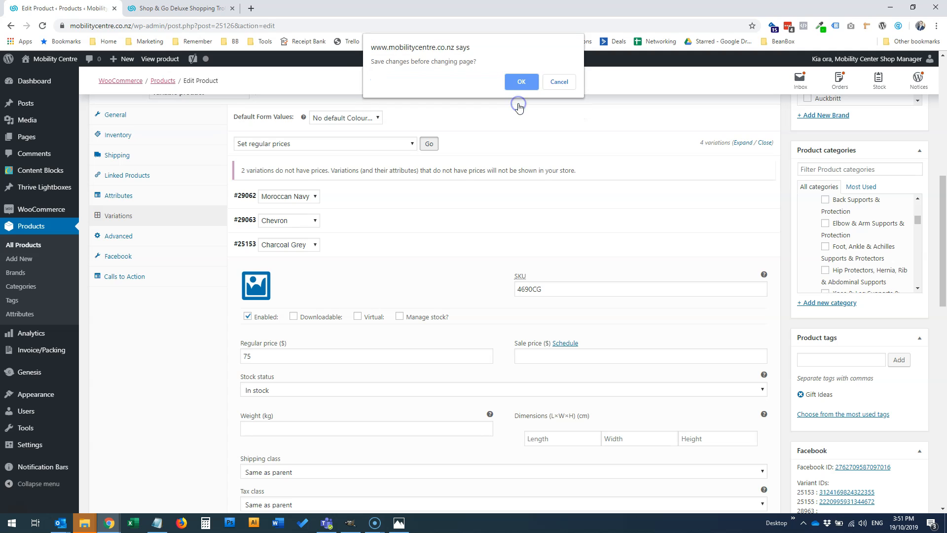
{"action": "left_click", "coordinate": [519, 83]}
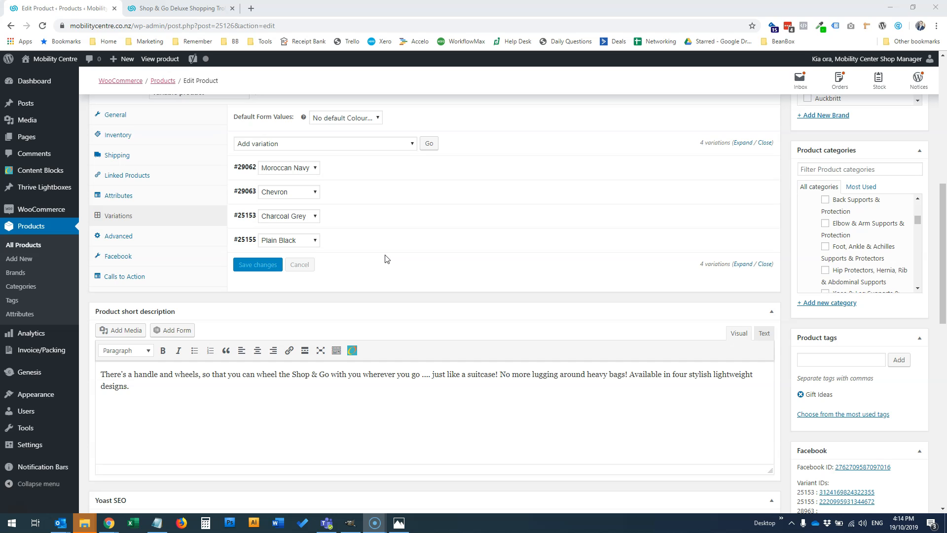
Set the Moroccan Navy variation's SKU to 4691MN, copying it from the Notepad list
{"action": "scroll", "coordinate": [390, 337], "scroll_direction": "up", "scroll_amount": 3}
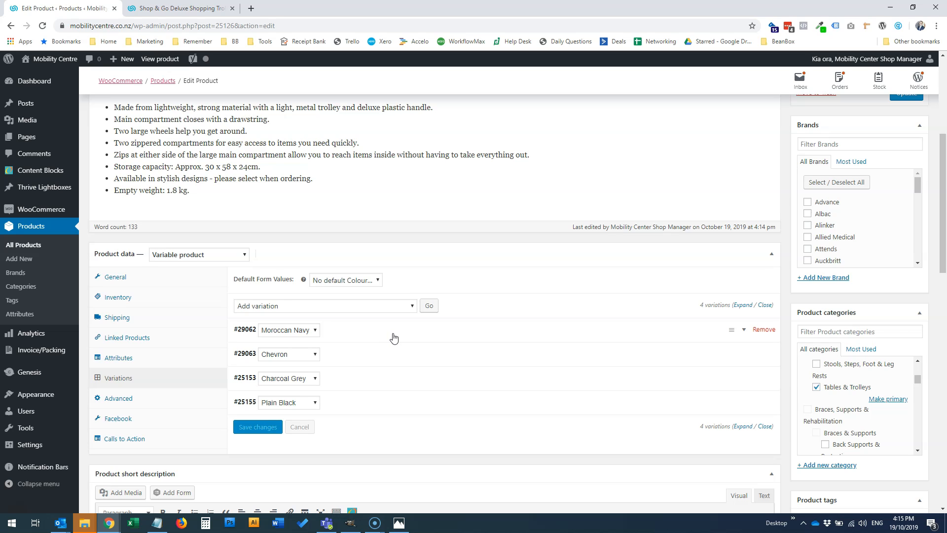
{"action": "left_click", "coordinate": [393, 336]}
{"action": "scroll", "coordinate": [400, 332], "scroll_direction": "down", "scroll_amount": 2}
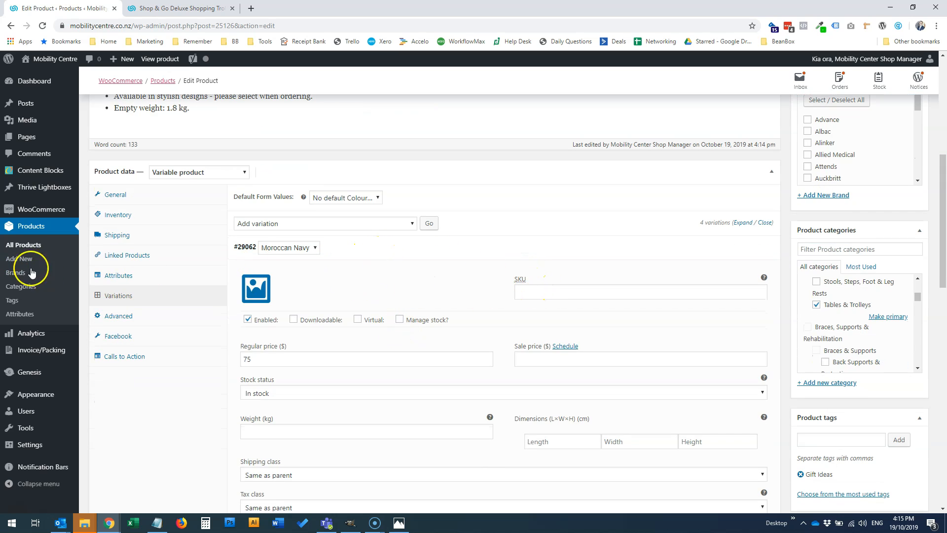
{"action": "left_click", "coordinate": [157, 523]}
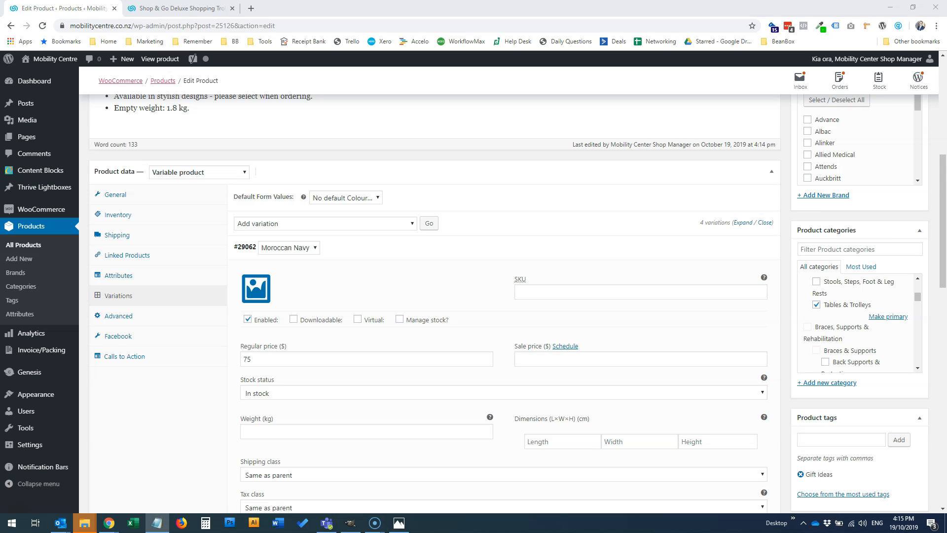
{"action": "left_click", "coordinate": [538, 292]}
{"action": "type", "text": "4691MN"}
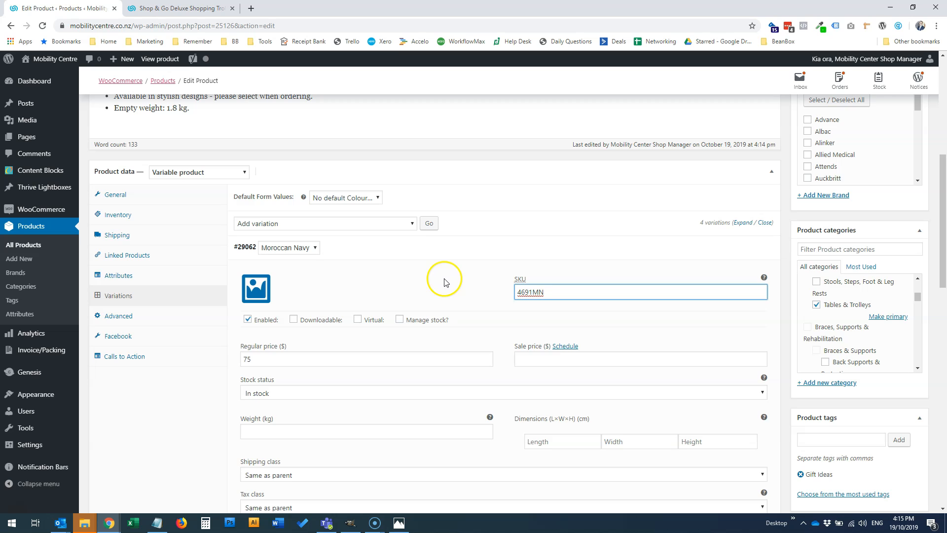
{"action": "left_click", "coordinate": [418, 253]}
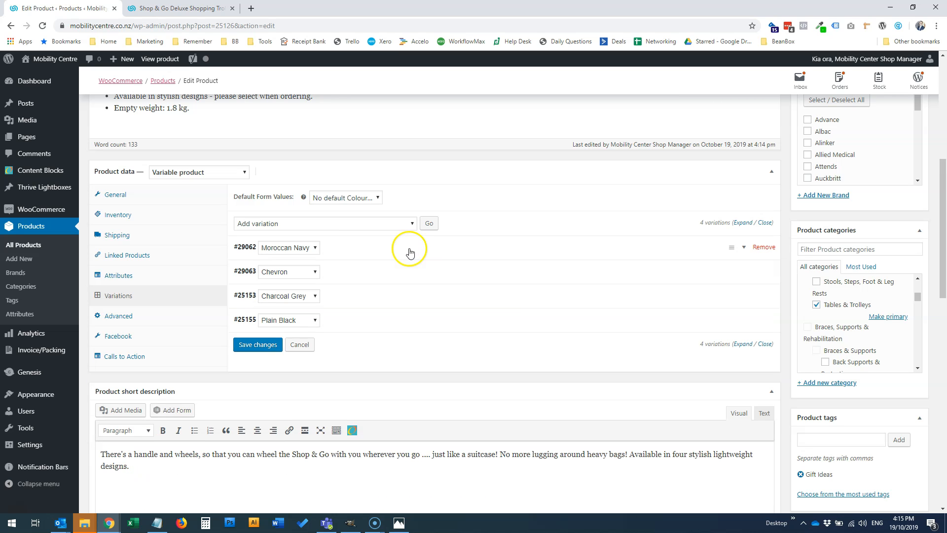
Expand all variations and set the Chevron variation's SKU to 4691CV, copied from the Notepad list
{"action": "left_click", "coordinate": [743, 223]}
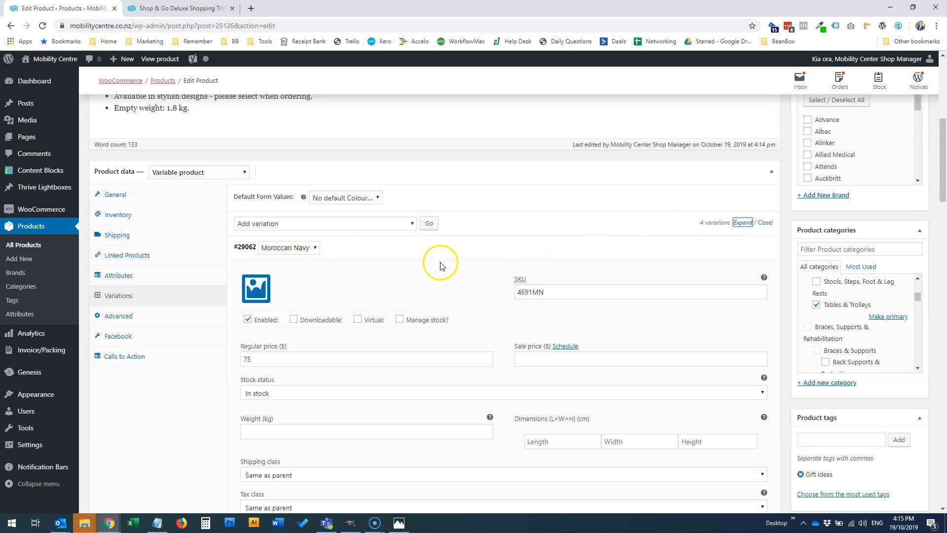
{"action": "scroll", "coordinate": [483, 292], "scroll_direction": "down", "scroll_amount": 3}
{"action": "scroll", "coordinate": [483, 292], "scroll_direction": "down", "scroll_amount": 5}
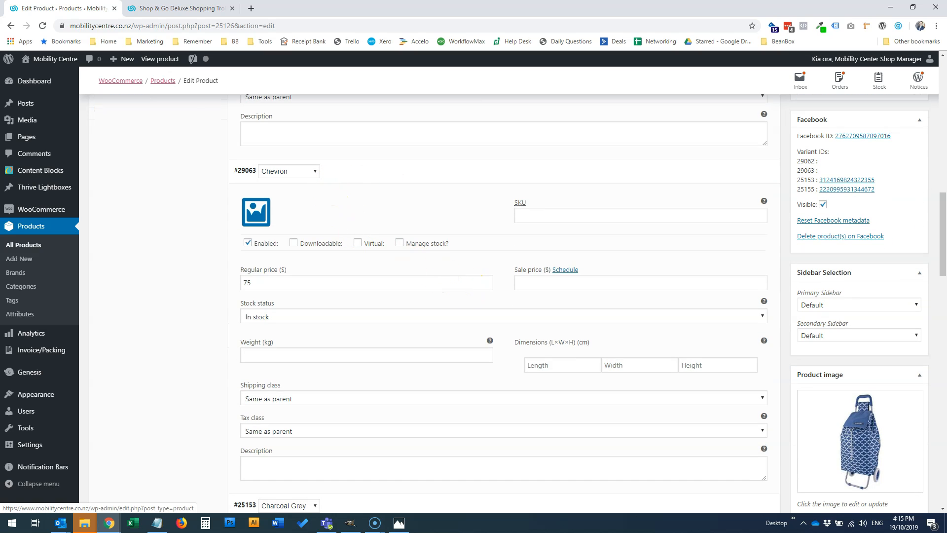
{"action": "key", "text": "alt+Tab"}
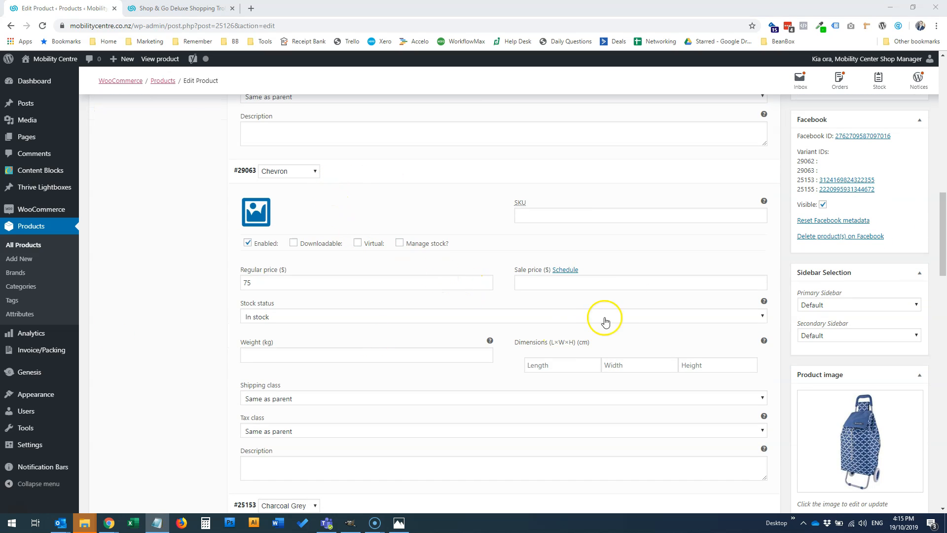
{"action": "left_click", "coordinate": [548, 214]}
{"action": "key", "text": "ctrl+v"}
Review the SKUs and prices of the Charcoal Grey and Plain Black variations, and update the product
{"action": "scroll", "coordinate": [444, 213], "scroll_direction": "down", "scroll_amount": 4}
{"action": "scroll", "coordinate": [445, 213], "scroll_direction": "down", "scroll_amount": 3}
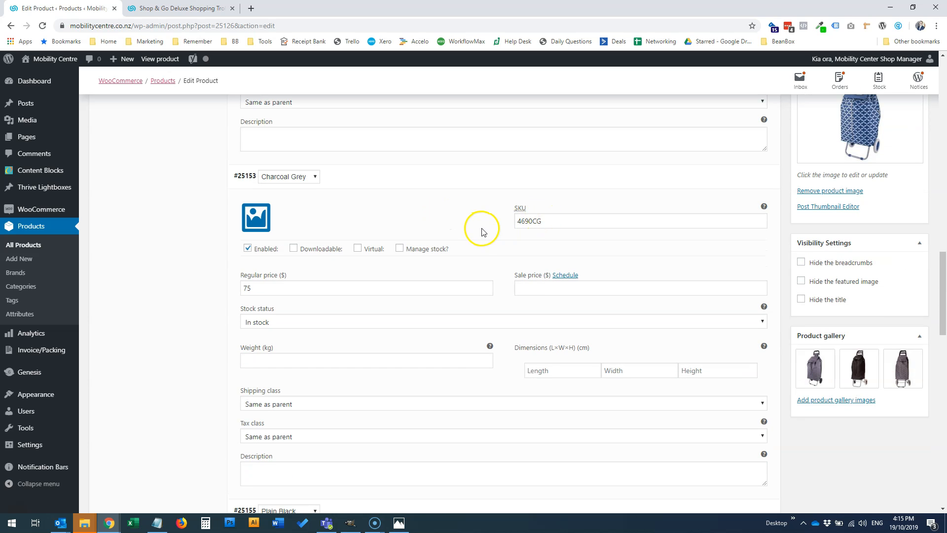
{"action": "scroll", "coordinate": [503, 225], "scroll_direction": "down", "scroll_amount": 5}
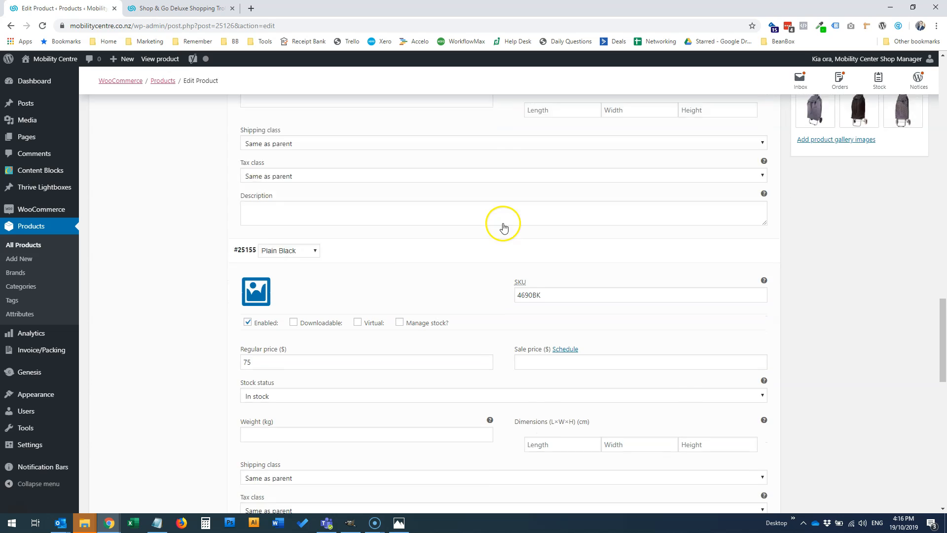
{"action": "scroll", "coordinate": [503, 227], "scroll_direction": "down", "scroll_amount": 1}
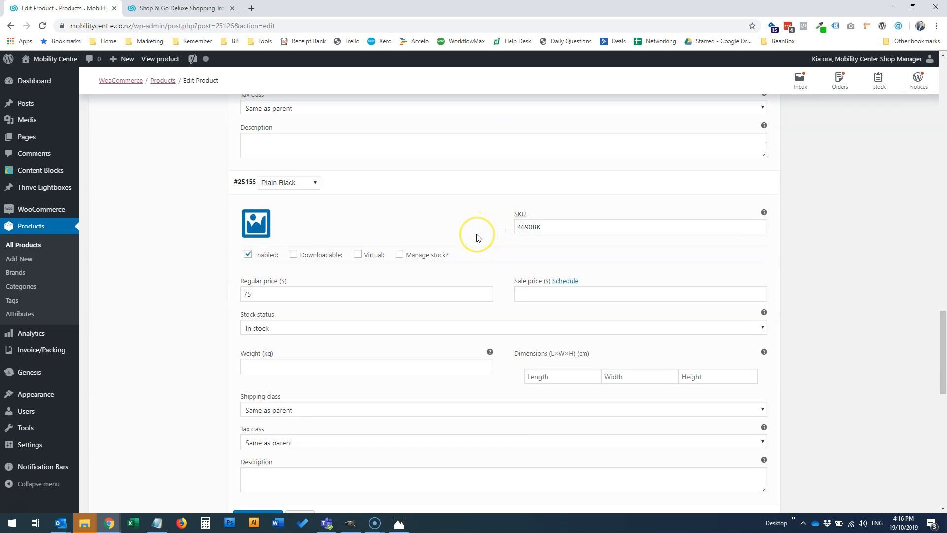
{"action": "scroll", "coordinate": [476, 238], "scroll_direction": "up", "scroll_amount": 20}
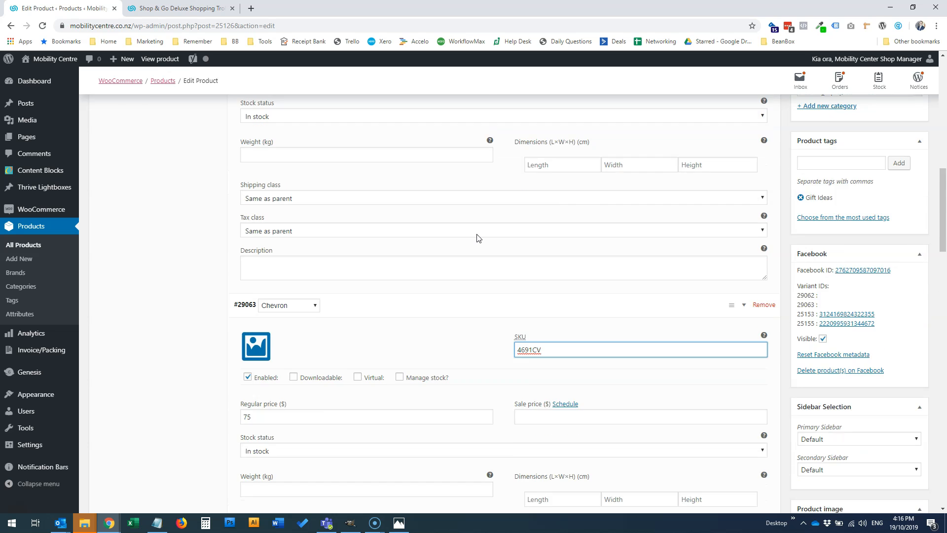
{"action": "scroll", "coordinate": [477, 238], "scroll_direction": "up", "scroll_amount": 3}
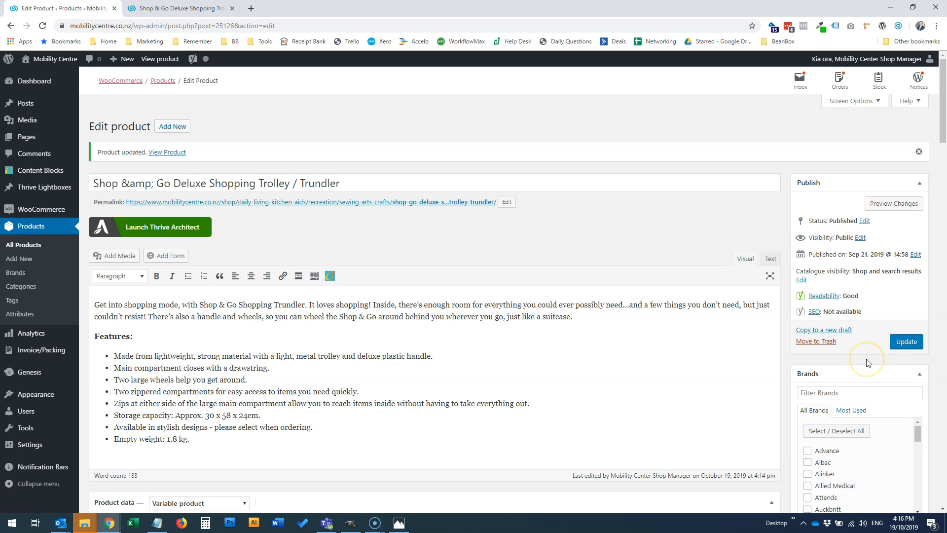
{"action": "left_click", "coordinate": [901, 348]}
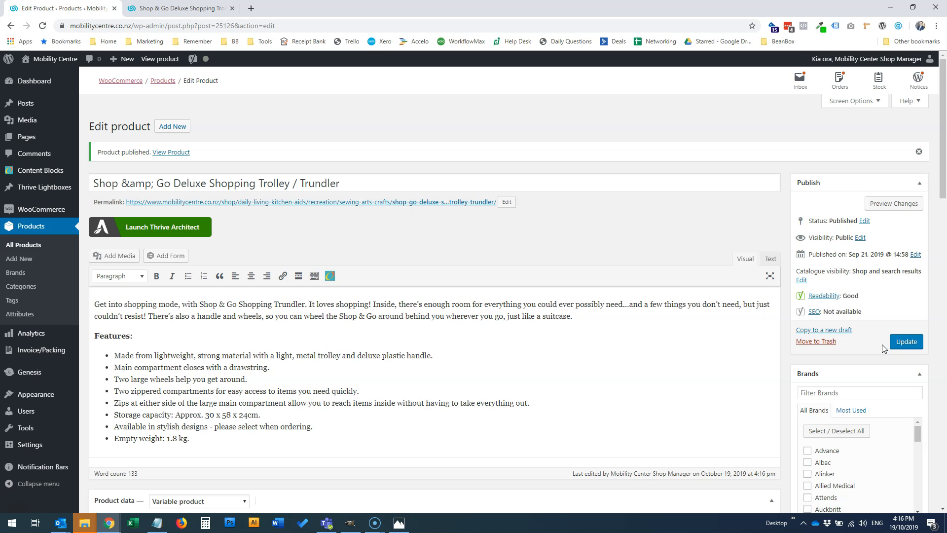
Reload the trolley's shop page, choose Moroccan Navy as the colour and check the SKU shown for it
{"action": "left_click", "coordinate": [165, 8]}
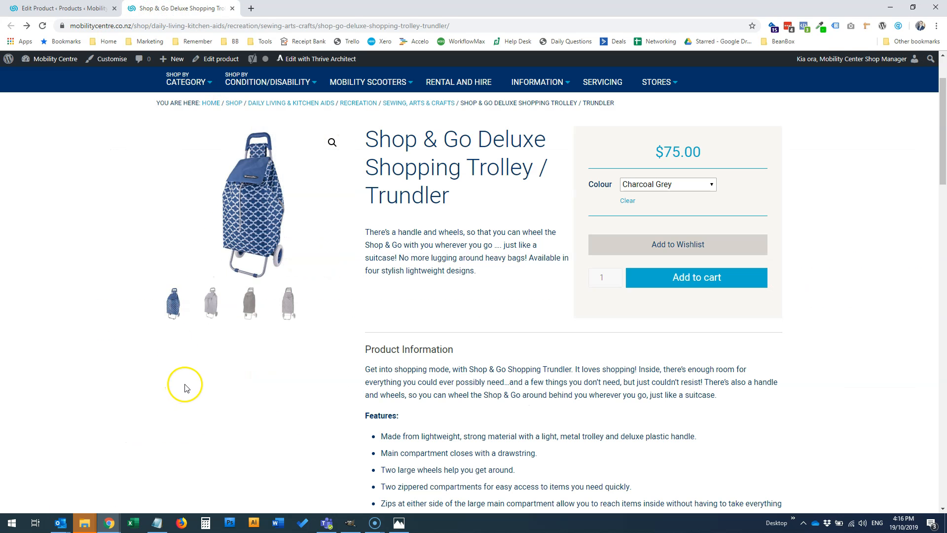
{"action": "key", "text": "F5"}
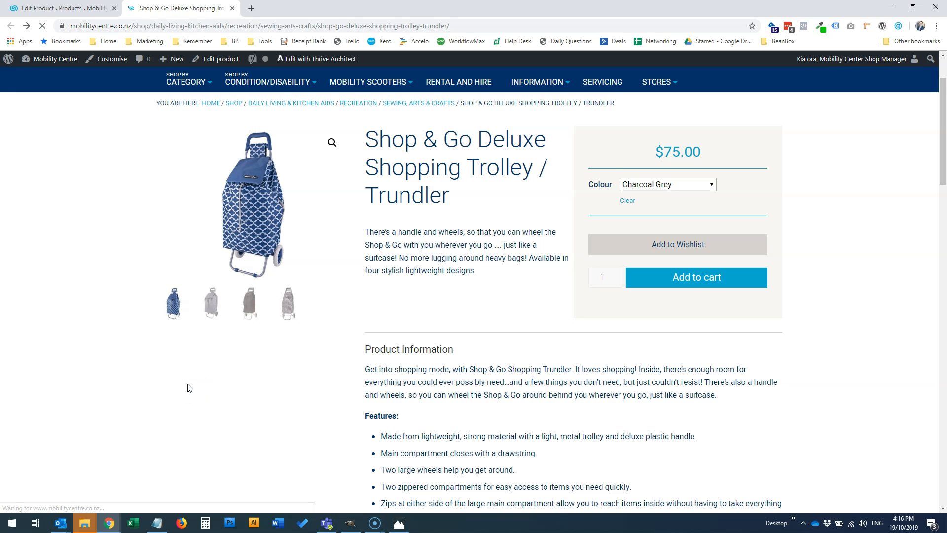
{"action": "left_click", "coordinate": [661, 187]}
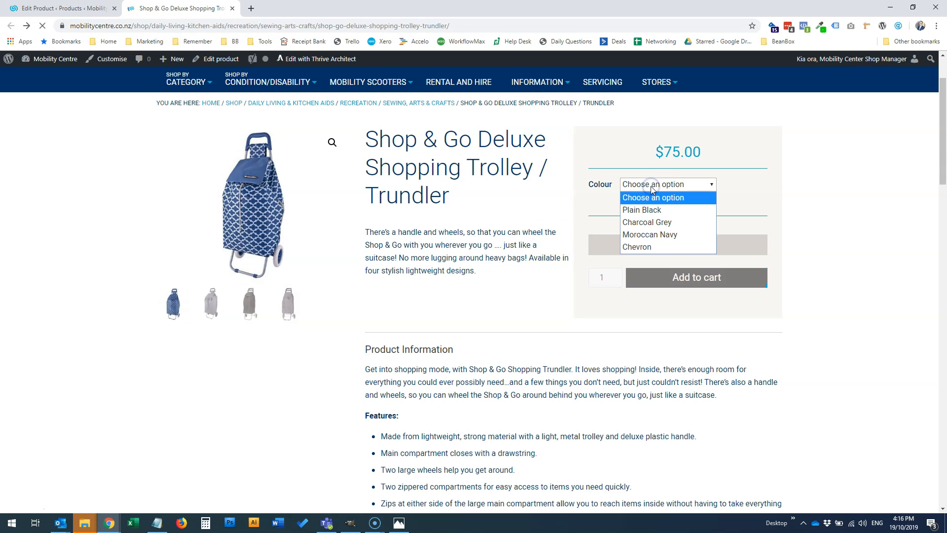
{"action": "left_click", "coordinate": [647, 236]}
{"action": "scroll", "coordinate": [487, 276], "scroll_direction": "down", "scroll_amount": 7}
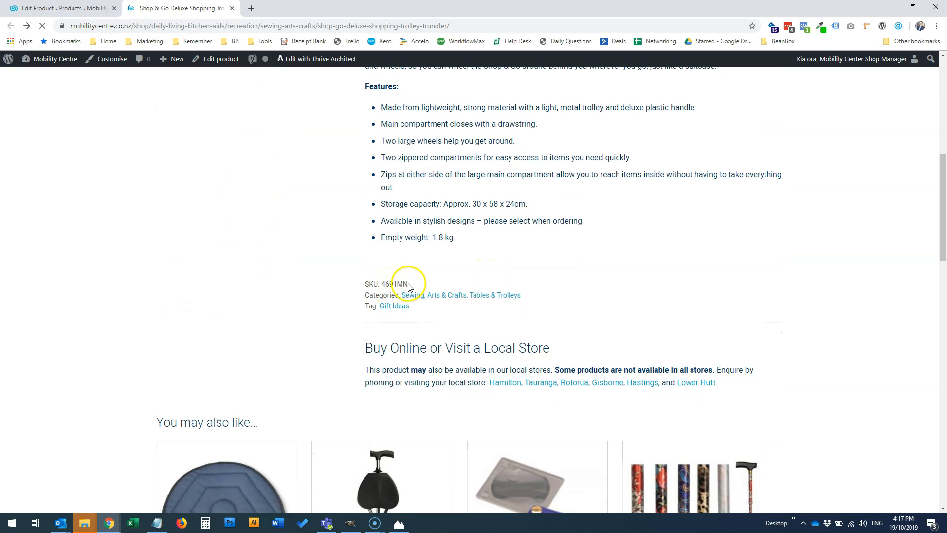
{"action": "scroll", "coordinate": [451, 283], "scroll_direction": "up", "scroll_amount": 8}
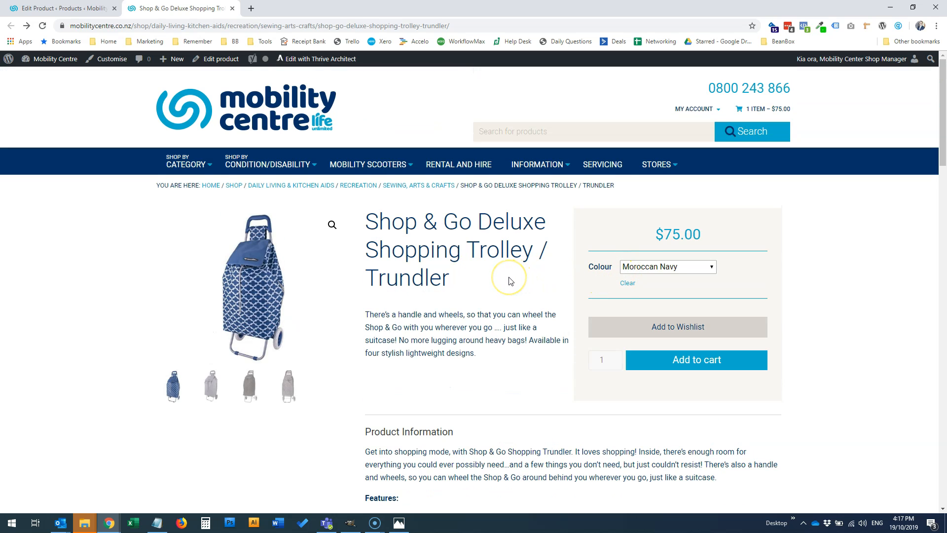
Switch the shop page's colour to Plain Black and back to Moroccan Navy to check the product image
{"action": "left_click", "coordinate": [637, 267]}
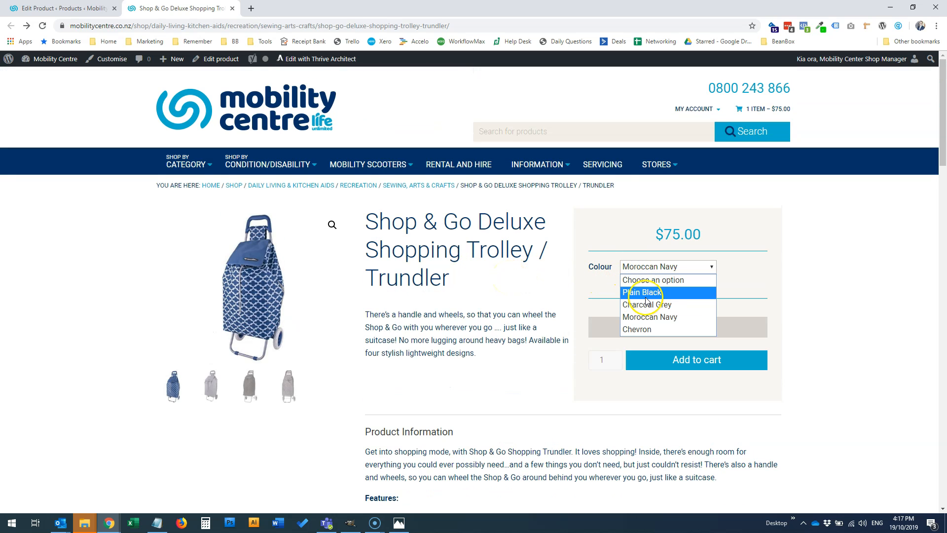
{"action": "left_click", "coordinate": [646, 292]}
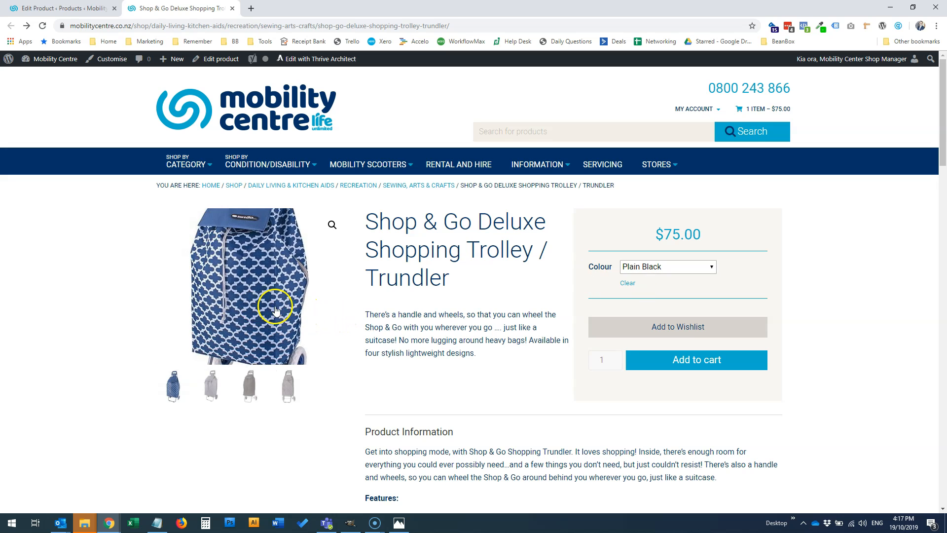
{"action": "left_click", "coordinate": [661, 268]}
{"action": "left_click", "coordinate": [661, 315]}
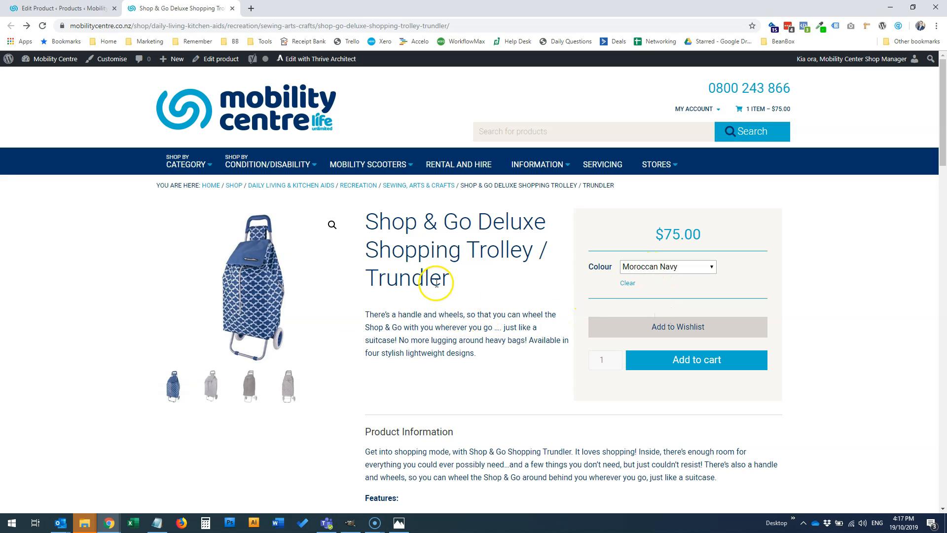
Return to the trolley's edit page and examine its product image and product gallery
{"action": "left_click", "coordinate": [74, 9]}
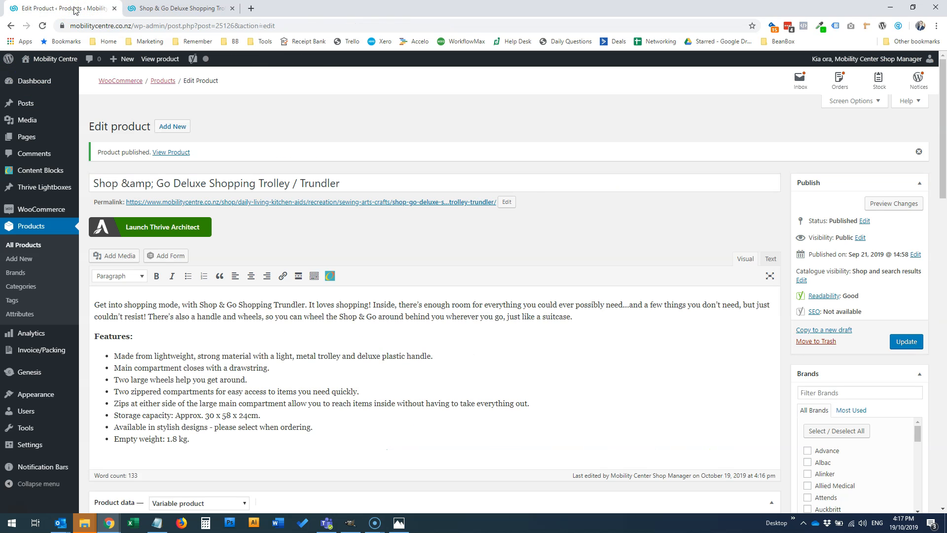
{"action": "scroll", "coordinate": [782, 197], "scroll_direction": "down", "scroll_amount": 5}
{"action": "scroll", "coordinate": [799, 284], "scroll_direction": "down", "scroll_amount": 12}
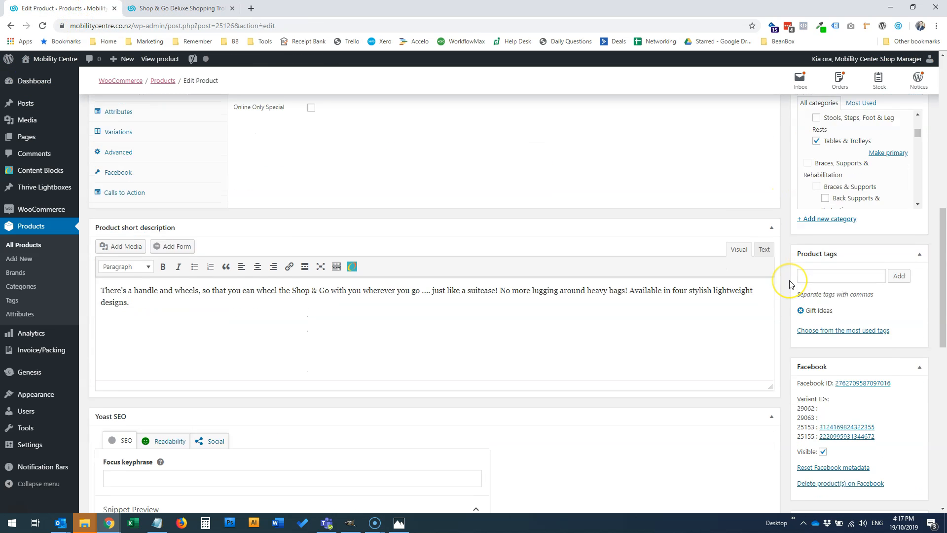
{"action": "scroll", "coordinate": [839, 303], "scroll_direction": "down", "scroll_amount": 2}
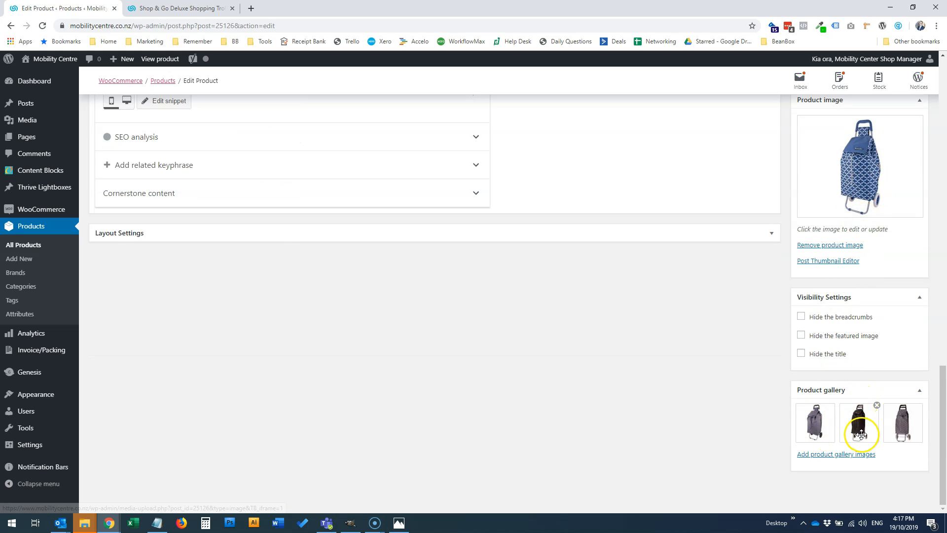
Set the Moroccan Navy variation's image to the blue patterned trolley photo shop-and-go-deluxe-4.jpg from the media library
{"action": "scroll", "coordinate": [666, 326], "scroll_direction": "up", "scroll_amount": 3}
{"action": "scroll", "coordinate": [666, 326], "scroll_direction": "up", "scroll_amount": 10}
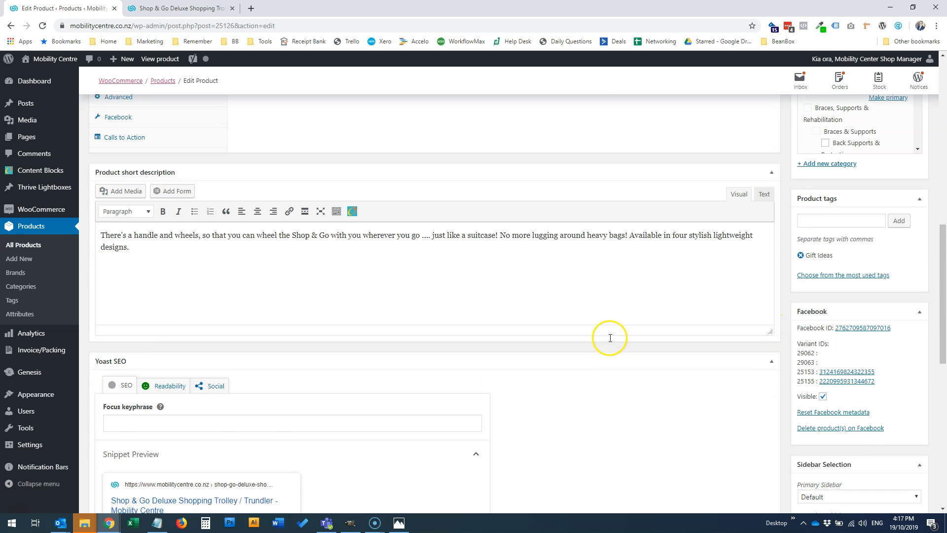
{"action": "left_click", "coordinate": [119, 266]}
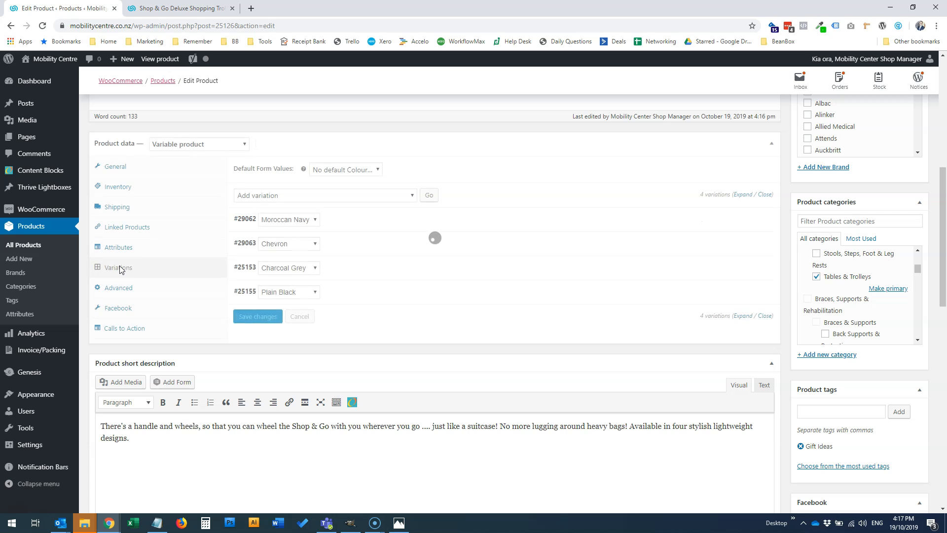
{"action": "left_click", "coordinate": [352, 223]}
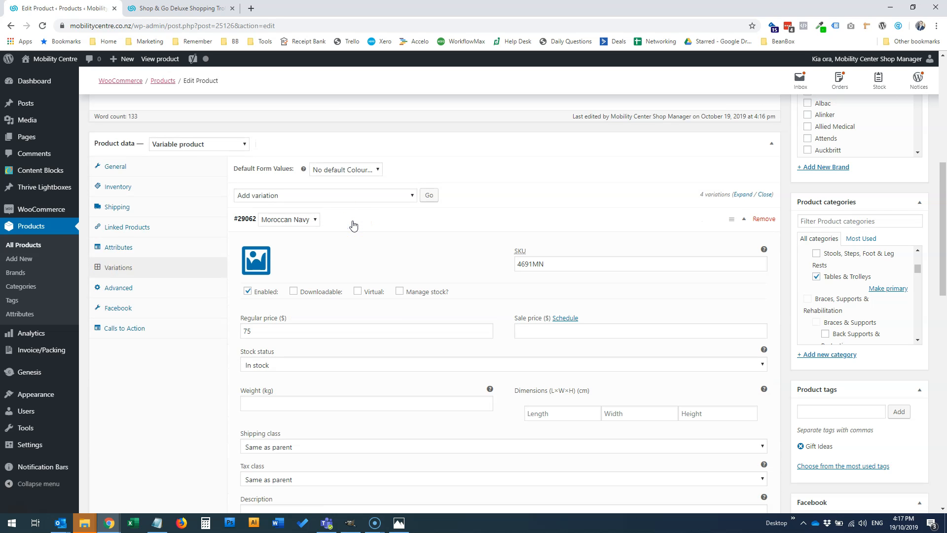
{"action": "left_click", "coordinate": [257, 263]}
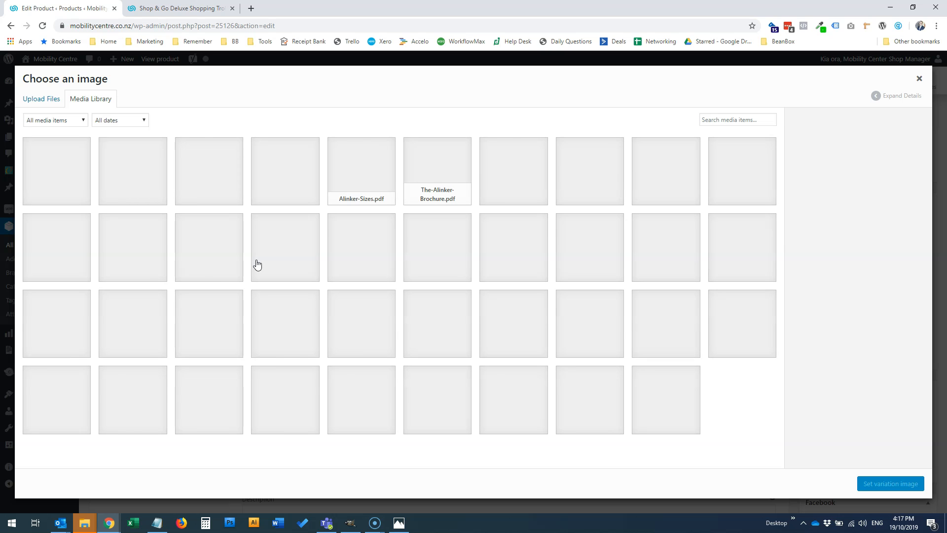
{"action": "left_click", "coordinate": [131, 170]}
{"action": "left_click", "coordinate": [878, 482]}
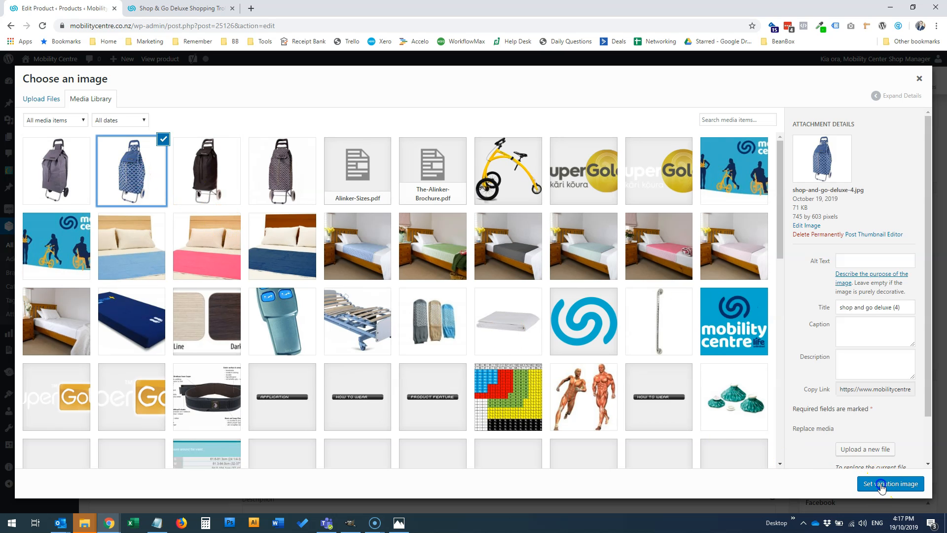
{"action": "left_click", "coordinate": [875, 485]}
Expand all variations and set the Chevron variation's image to the zigzag trolley photo shop-and-go-deluxe-2.jpg
{"action": "scroll", "coordinate": [376, 306], "scroll_direction": "down", "scroll_amount": 5}
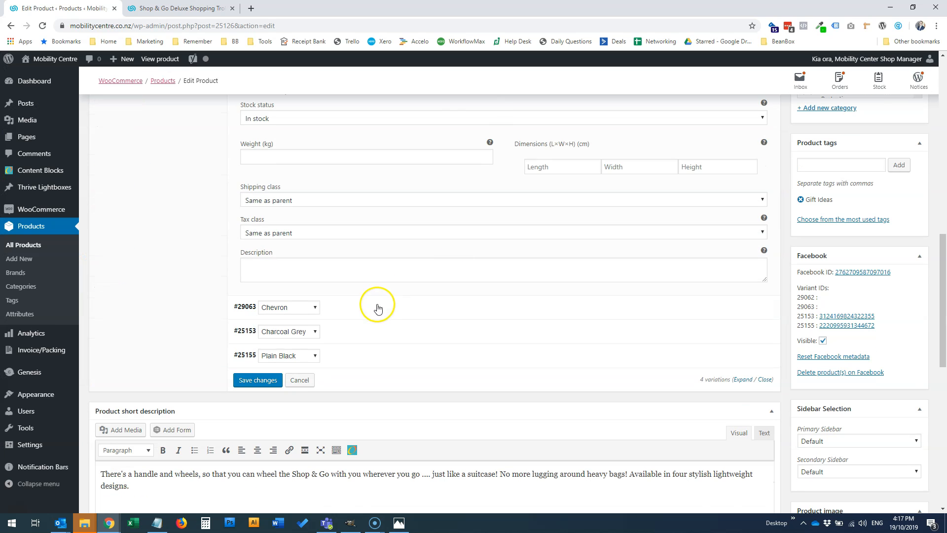
{"action": "left_click", "coordinate": [743, 380]}
{"action": "scroll", "coordinate": [400, 341], "scroll_direction": "down", "scroll_amount": 2}
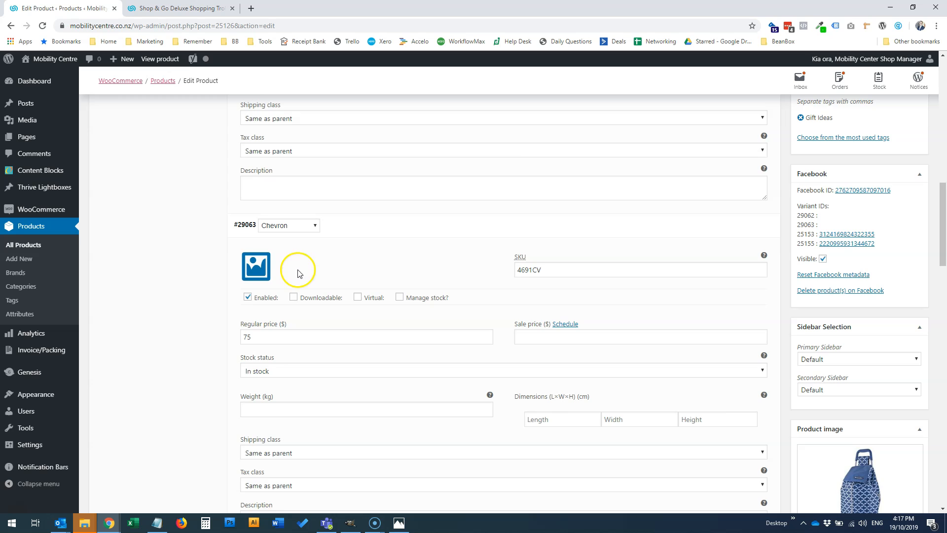
{"action": "left_click", "coordinate": [255, 267]}
{"action": "left_click", "coordinate": [286, 171]}
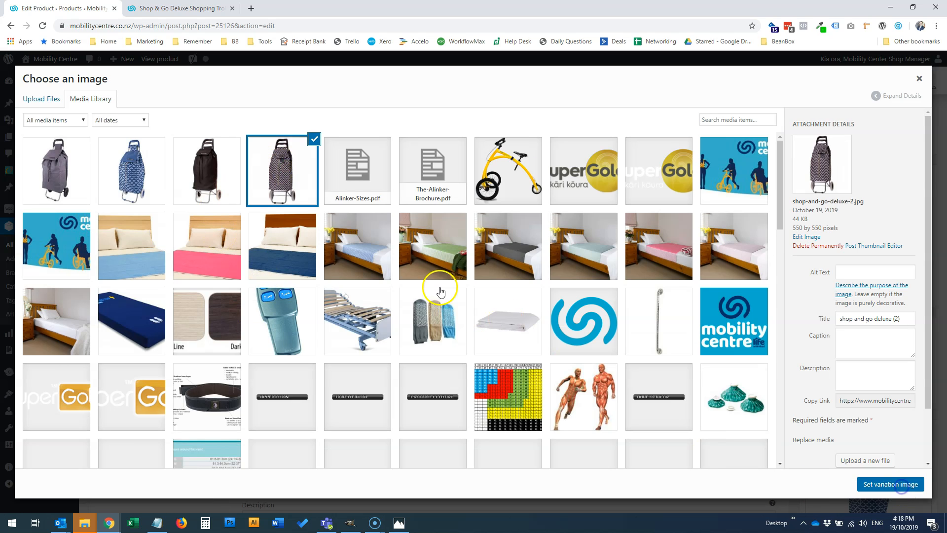
{"action": "left_click", "coordinate": [888, 483]}
Set the Charcoal Grey variation's image to the plain grey trolley photo from the media library
{"action": "scroll", "coordinate": [296, 328], "scroll_direction": "down", "scroll_amount": 5}
{"action": "left_click", "coordinate": [263, 194]}
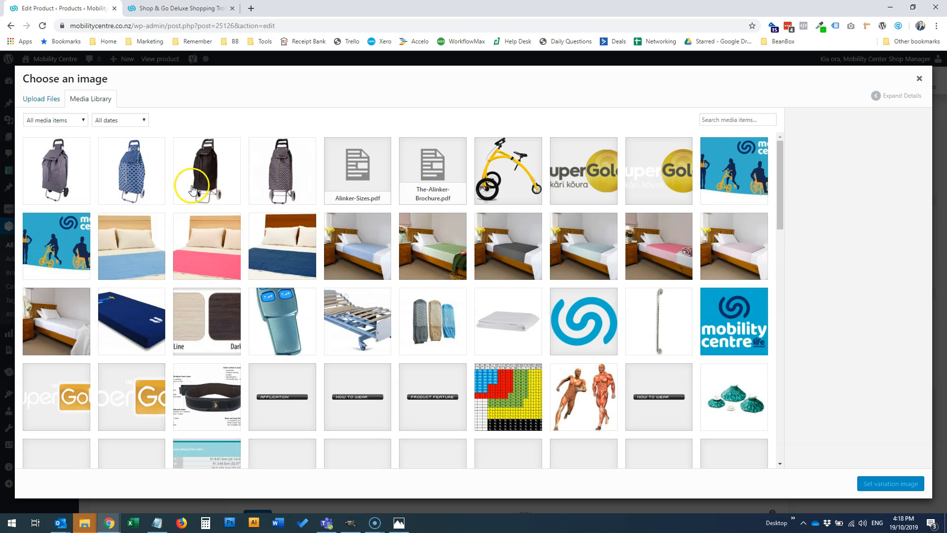
{"action": "left_click", "coordinate": [74, 180]}
{"action": "left_click", "coordinate": [902, 488]}
Set the Plain Black variation's image to the black trolley photo shop-and-go-deluxe-3.jpg, and update the product
{"action": "scroll", "coordinate": [340, 301], "scroll_direction": "down", "scroll_amount": 5}
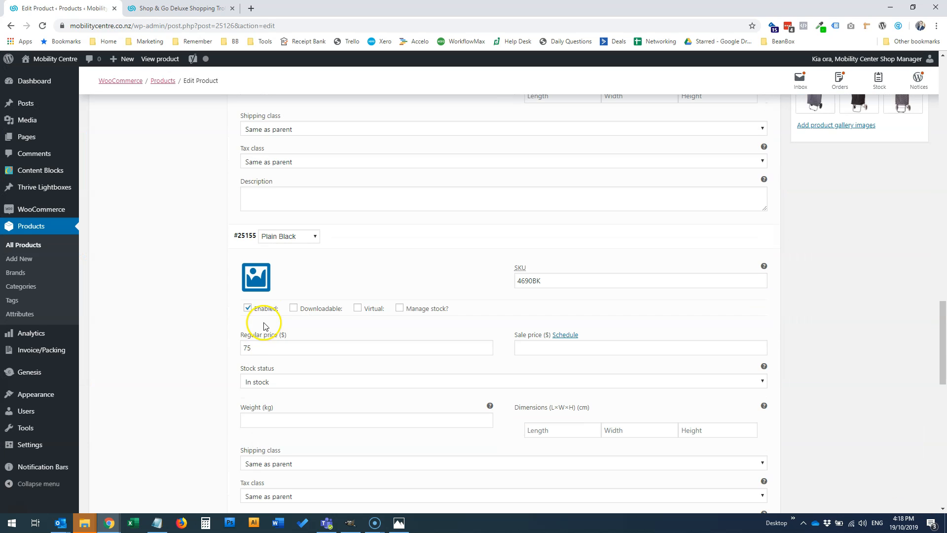
{"action": "left_click", "coordinate": [253, 281]}
{"action": "left_click", "coordinate": [205, 173]}
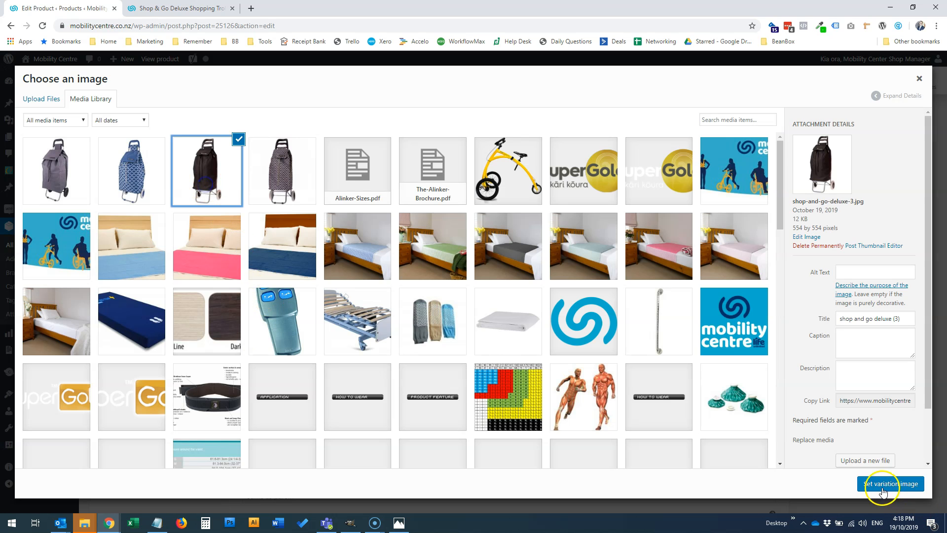
{"action": "left_click", "coordinate": [891, 483]}
{"action": "scroll", "coordinate": [813, 359], "scroll_direction": "up", "scroll_amount": 20}
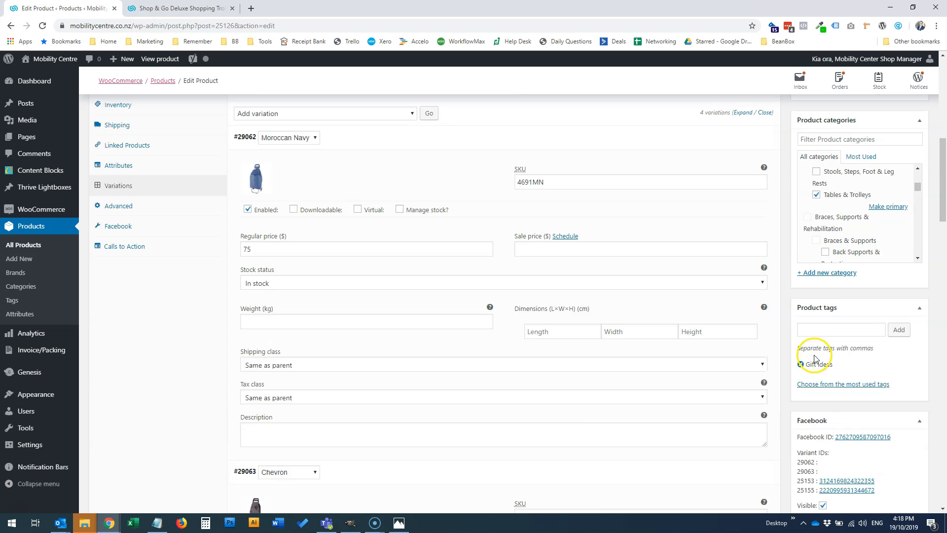
{"action": "left_click", "coordinate": [889, 315]}
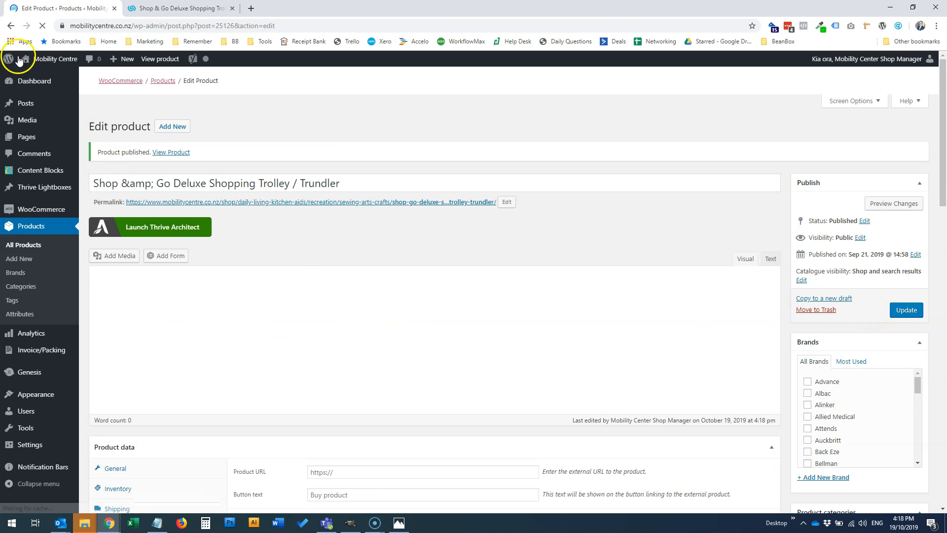
Reload the trolley's shop page and view its grey and Chevron gallery images
{"action": "left_click", "coordinate": [181, 8]}
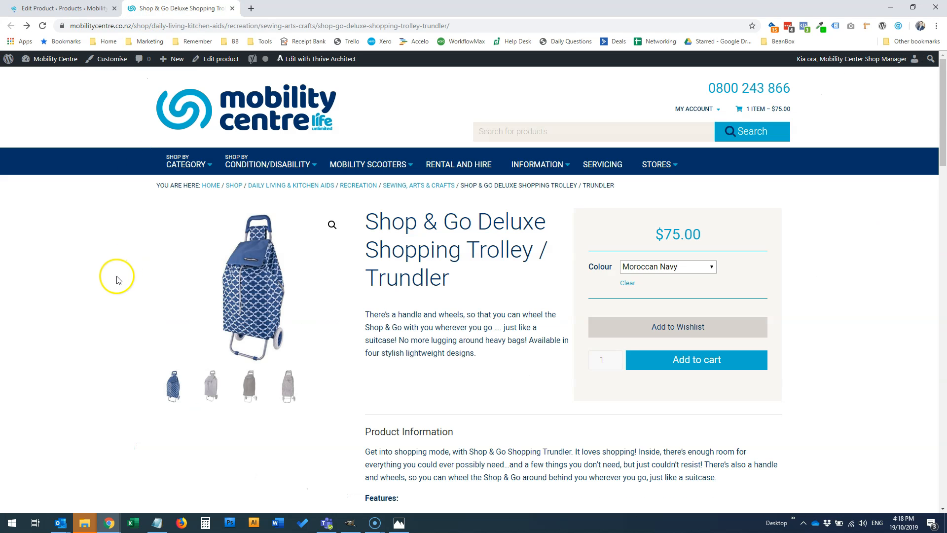
{"action": "left_click", "coordinate": [43, 26]}
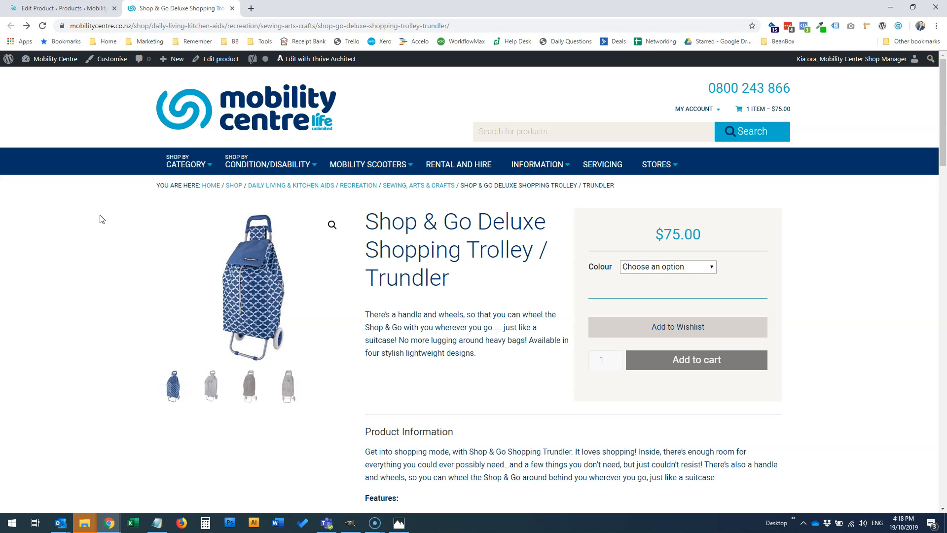
{"action": "left_click", "coordinate": [211, 381]}
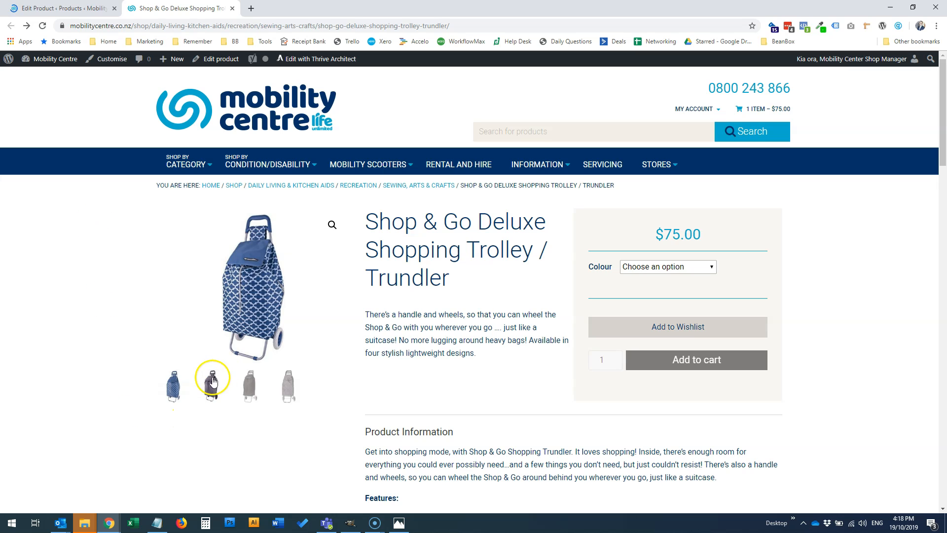
{"action": "left_click", "coordinate": [289, 367]}
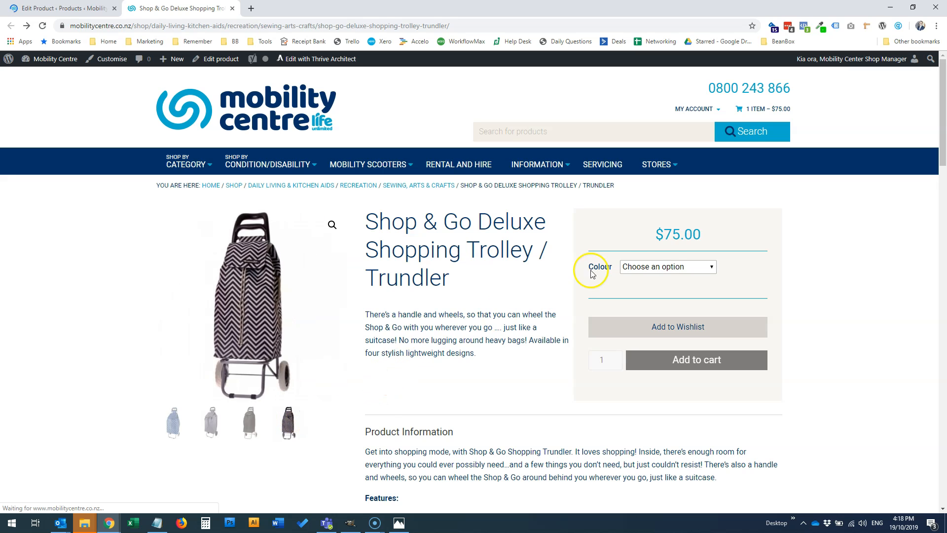
Switch the shop page's colour through Plain Black, Charcoal Grey, Moroccan Navy and Chevron to check each variation's image
{"action": "left_click", "coordinate": [663, 267]}
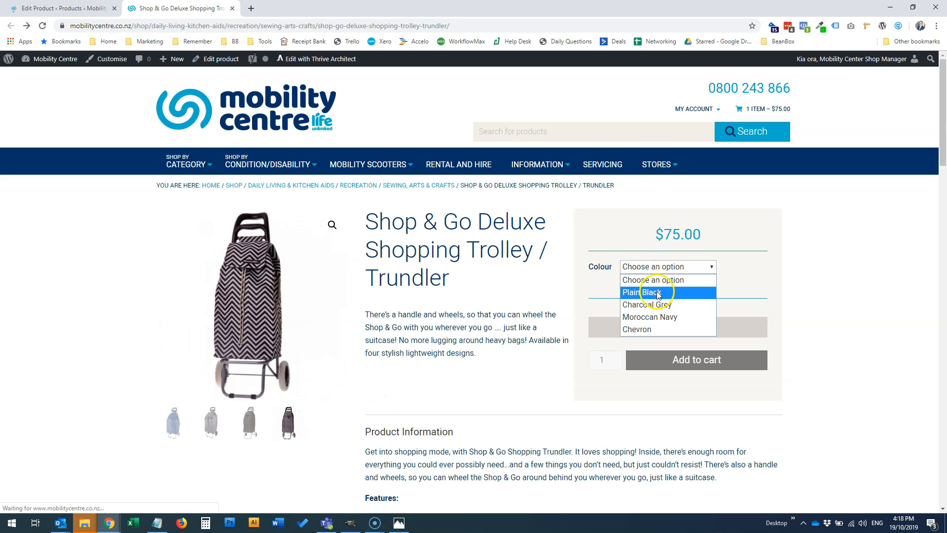
{"action": "left_click", "coordinate": [658, 292]}
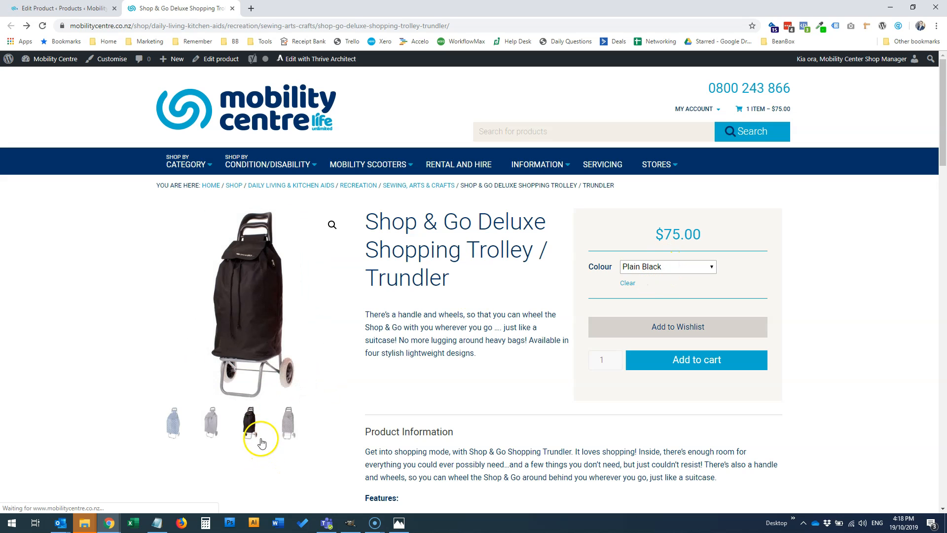
{"action": "left_click", "coordinate": [710, 267]}
{"action": "left_click", "coordinate": [672, 304]}
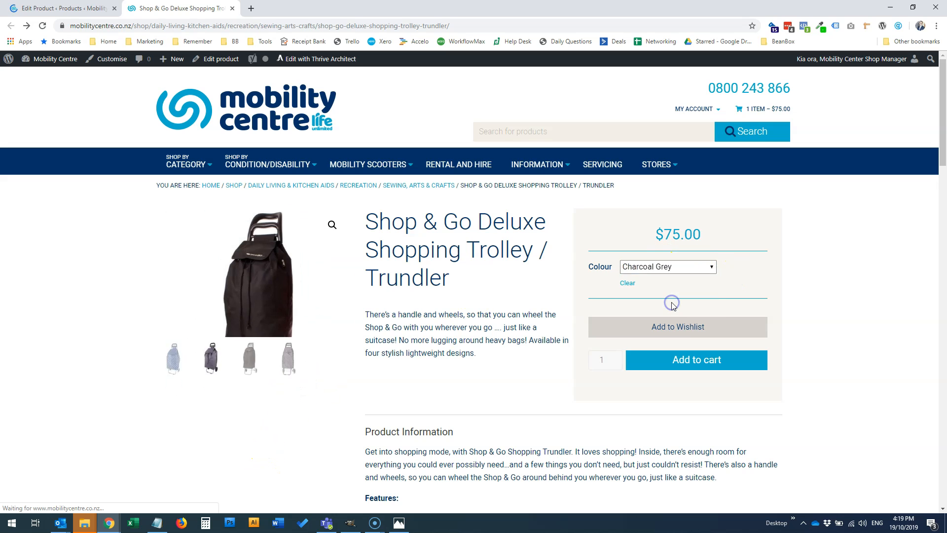
{"action": "left_click", "coordinate": [664, 266]}
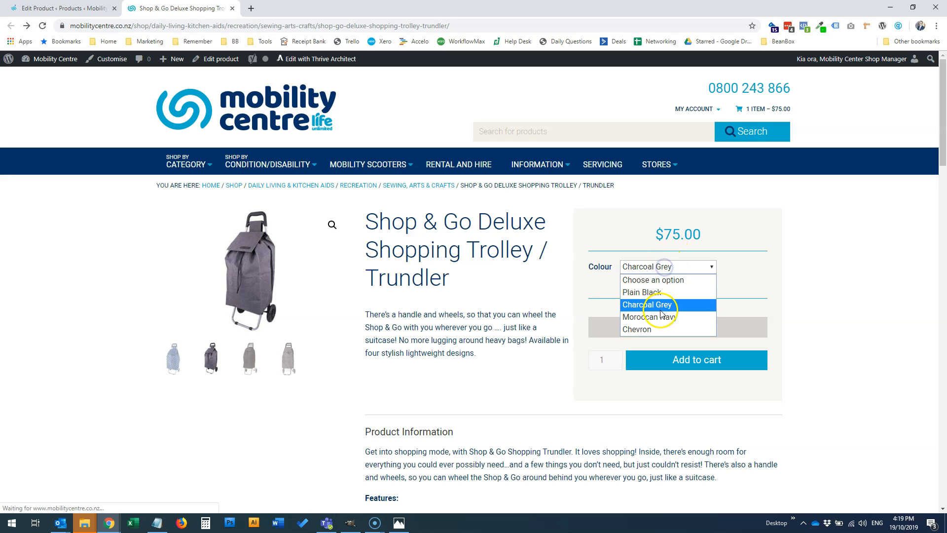
{"action": "left_click", "coordinate": [660, 316]}
{"action": "left_click", "coordinate": [664, 268]}
{"action": "left_click", "coordinate": [644, 327]}
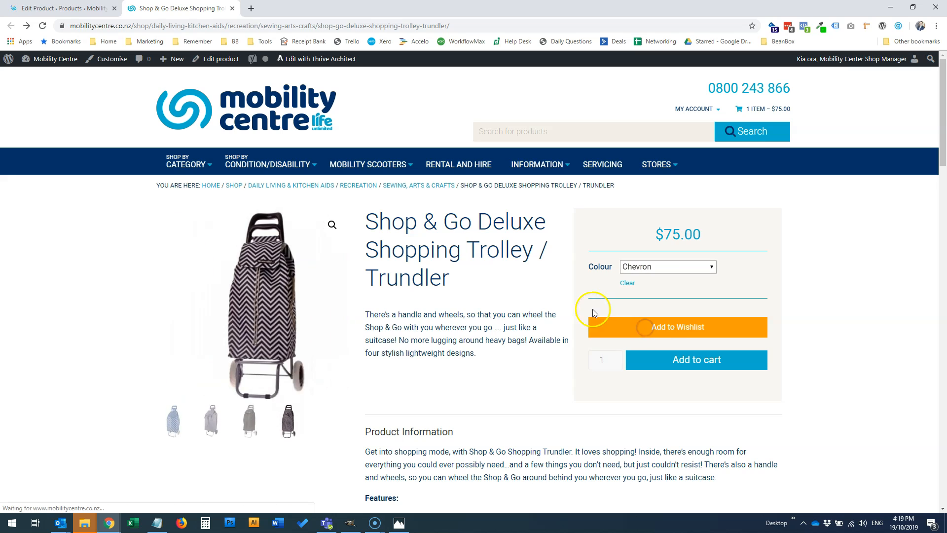